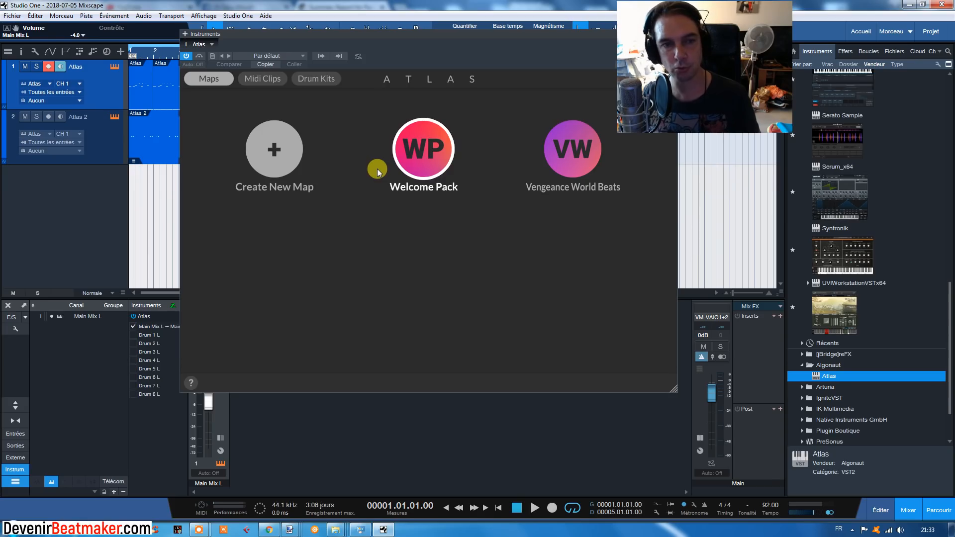
- Create a new map, switch it to the blue-green colour combination and name it HIP HOP
{"action": "left_click", "coordinate": [270, 149]}
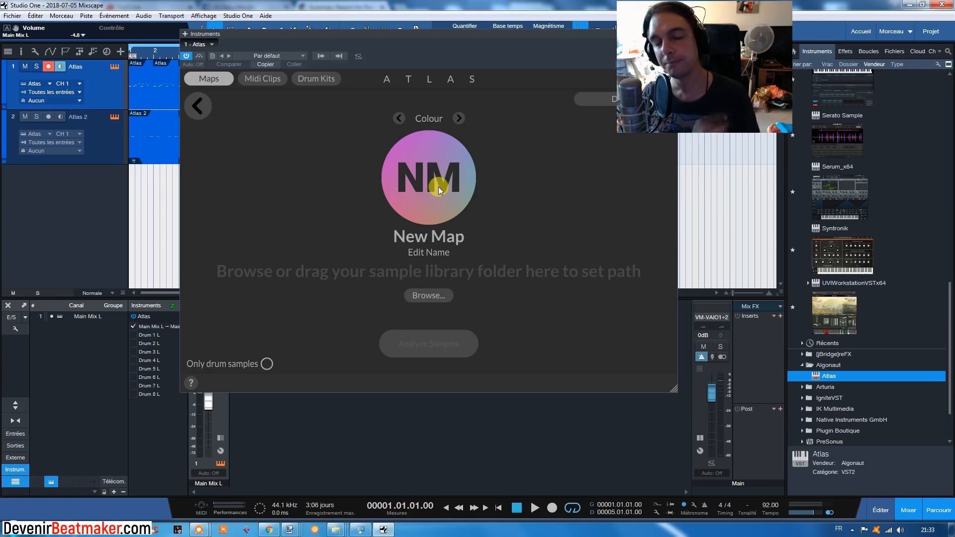
{"action": "left_click", "coordinate": [459, 119]}
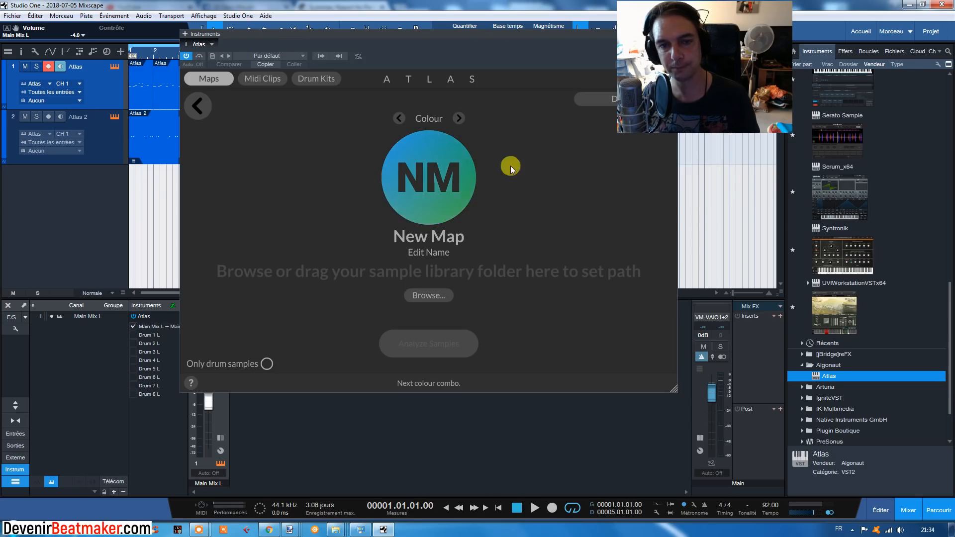
{"action": "left_click", "coordinate": [421, 238]}
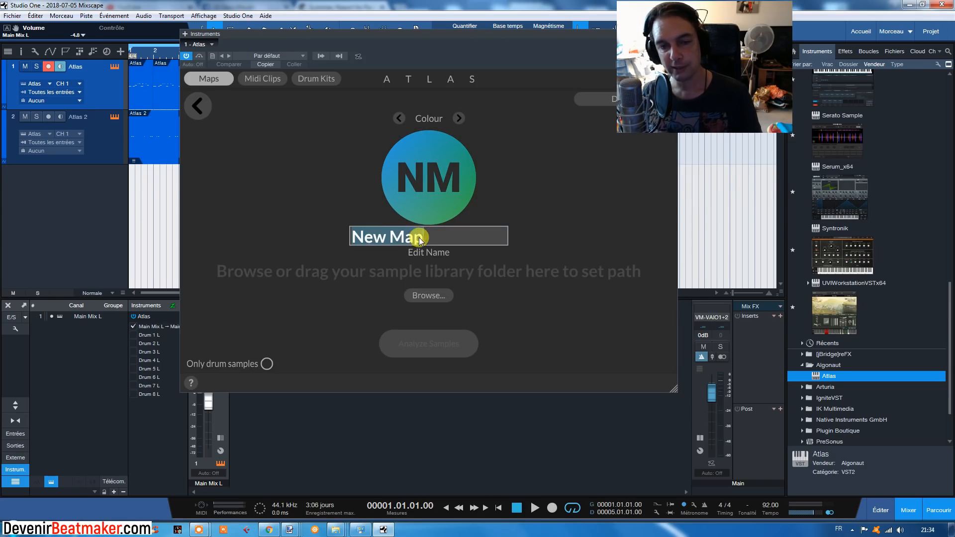
{"action": "left_click_drag", "start_coordinate": [452, 235], "coordinate": [295, 234]}
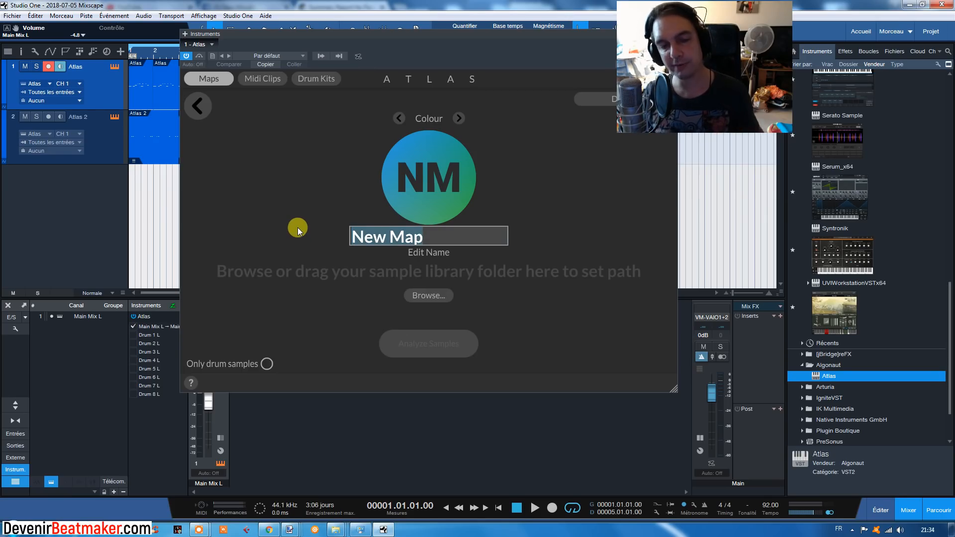
{"action": "type", "text": "HIP HOP"}
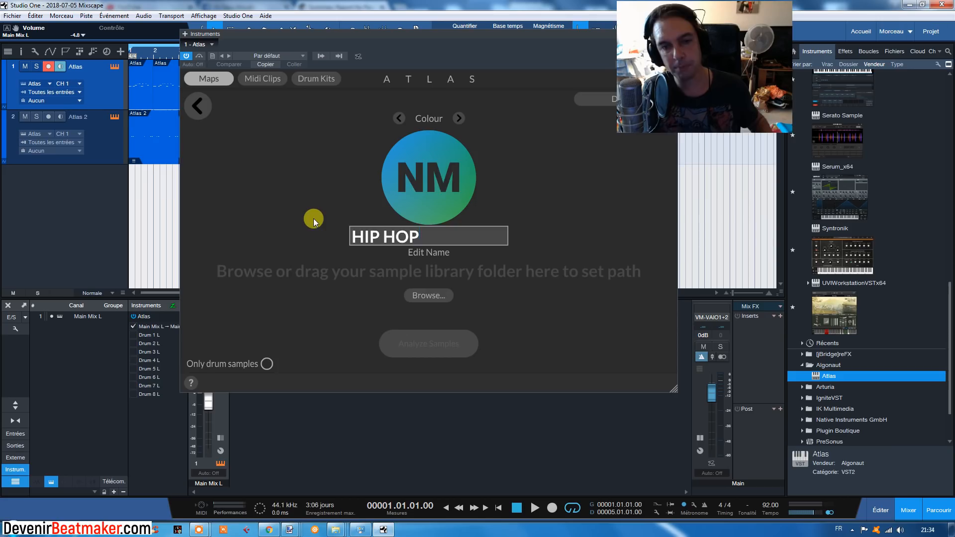
{"action": "key", "text": "Return"}
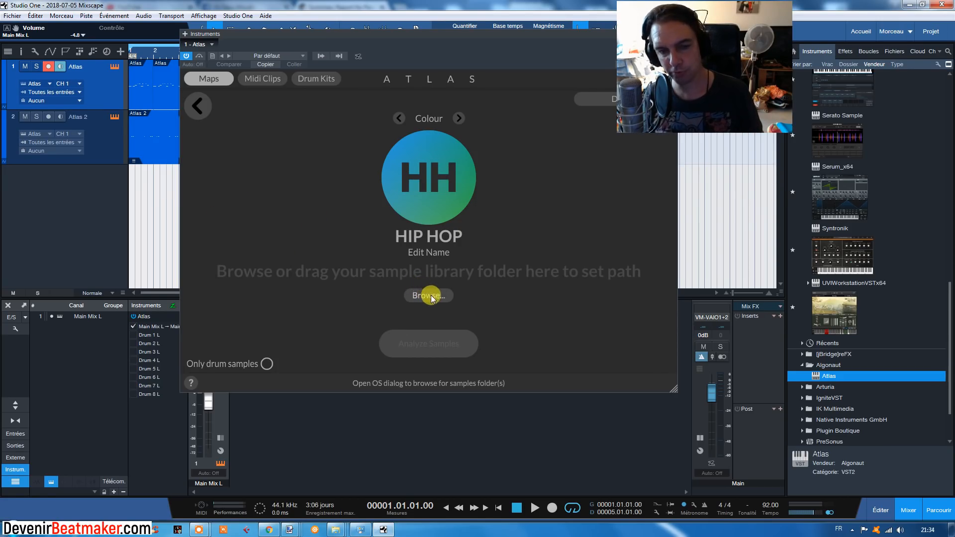
- Delete the HIP HOP map and confirm the deletion
{"action": "left_click", "coordinate": [266, 365]}
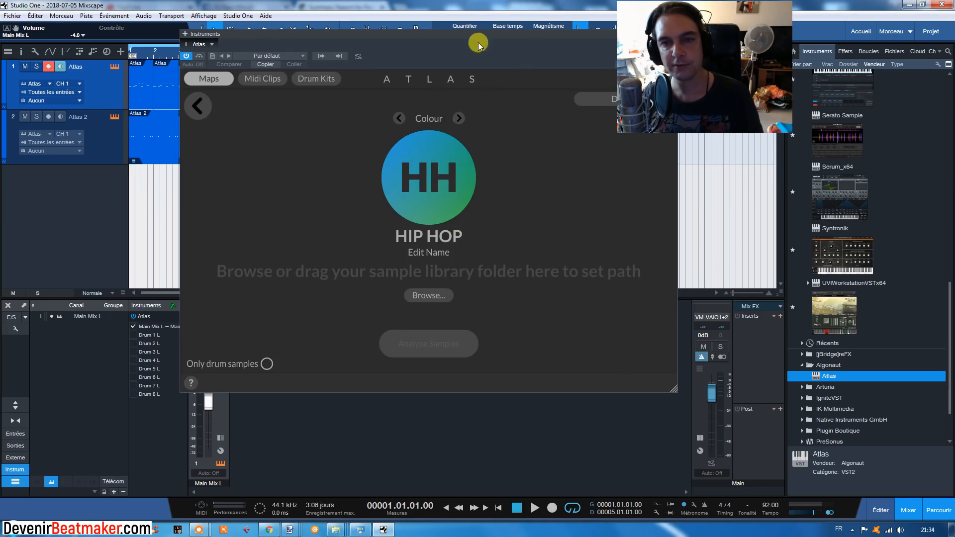
{"action": "left_click", "coordinate": [552, 93]}
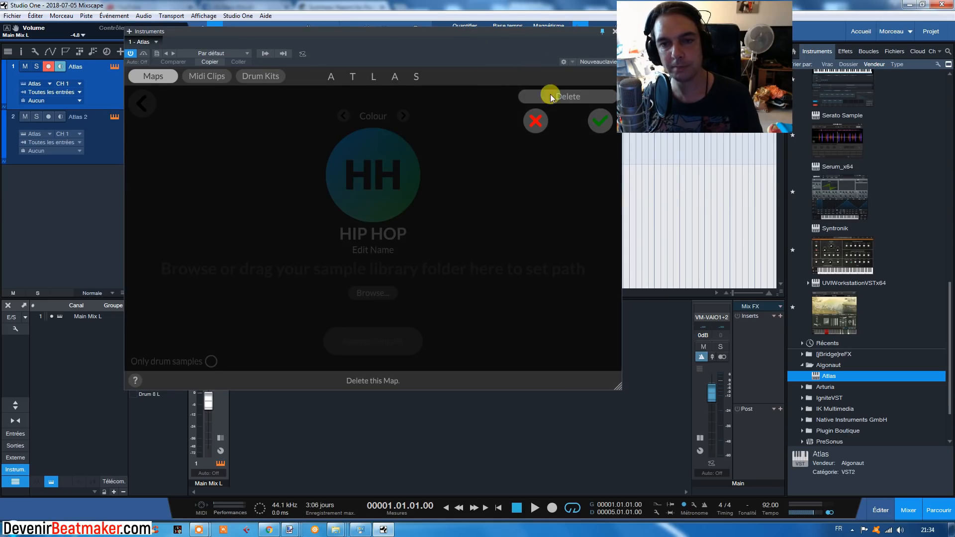
{"action": "left_click", "coordinate": [600, 121]}
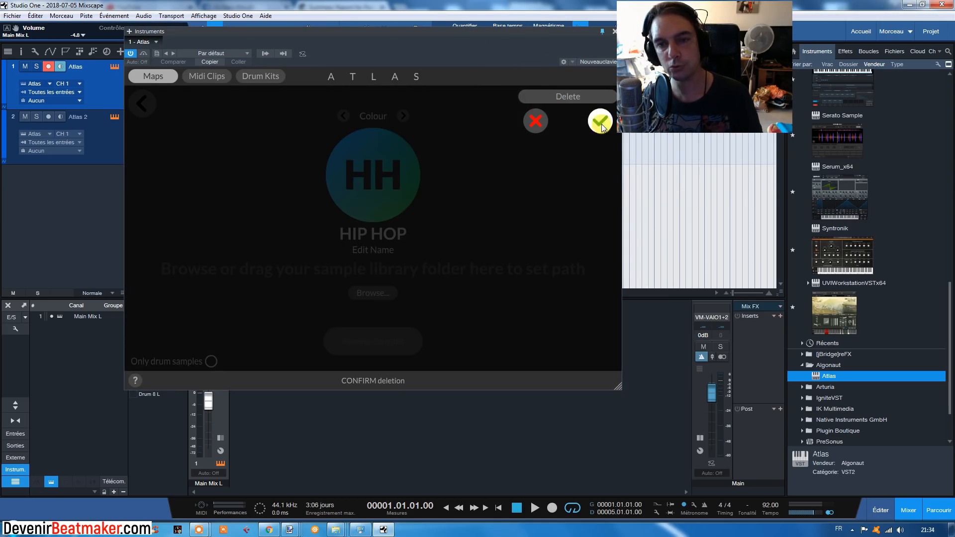
- Load the Welcome Pack map and reposition the plugin window so that the whole sample map can be seen
{"action": "left_click", "coordinate": [377, 150]}
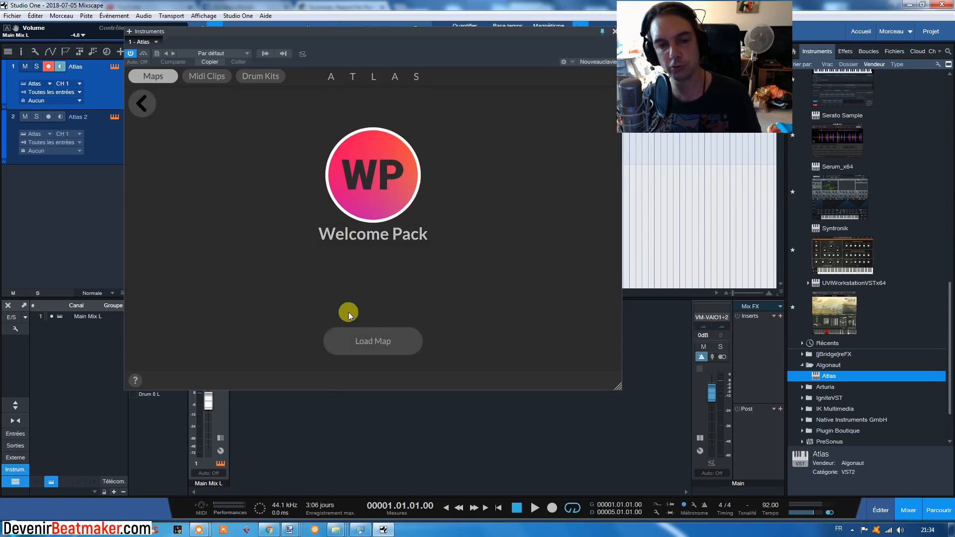
{"action": "left_click", "coordinate": [372, 340]}
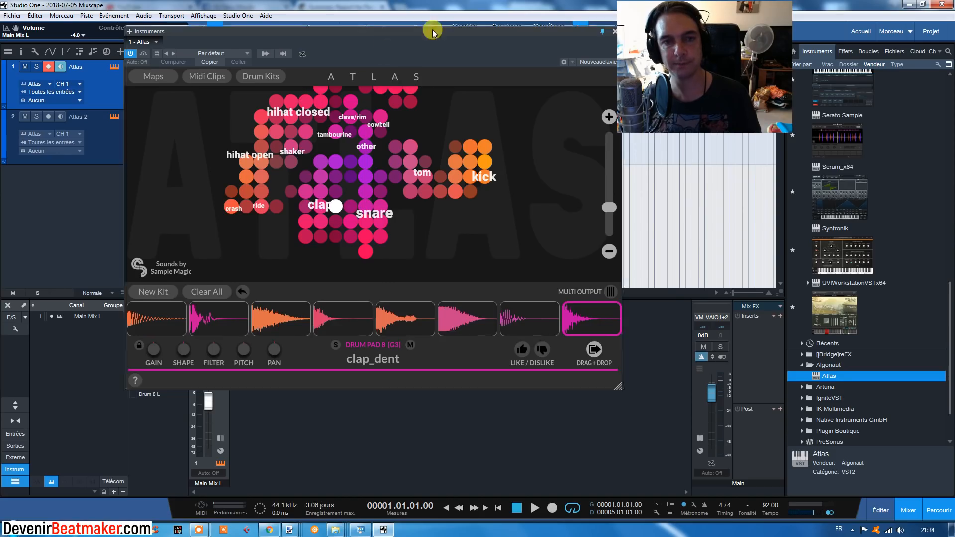
{"action": "left_click_drag", "start_coordinate": [384, 43], "coordinate": [432, 26]}
{"action": "left_click_drag", "start_coordinate": [466, 91], "coordinate": [510, 98]}
{"action": "mouse_move", "coordinate": [271, 96]}
{"action": "left_mouse_down"}
{"action": "mouse_move", "coordinate": [280, 104]}
{"action": "mouse_move", "coordinate": [260, 106]}
{"action": "left_mouse_up"}
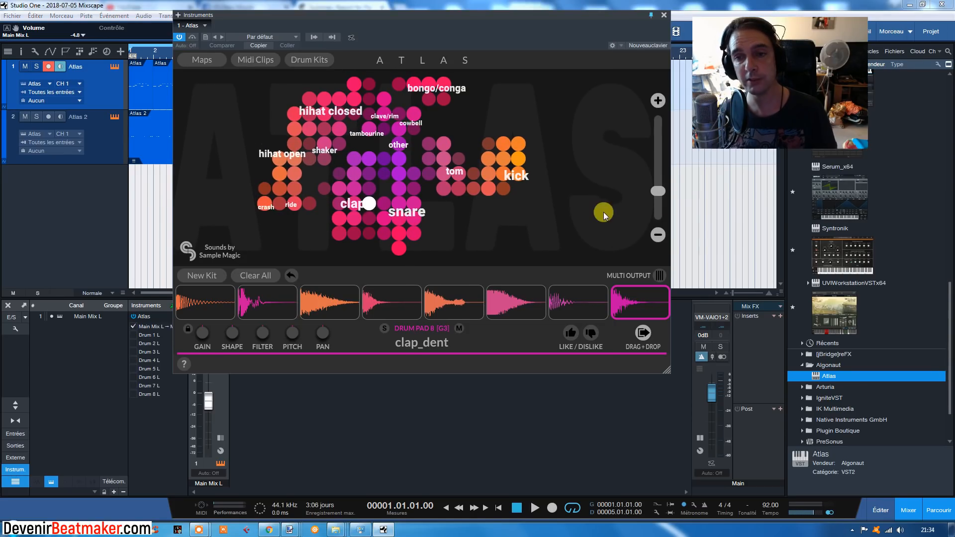
- Examine the overall layout of the Welcome Pack sample map and how its drum categories are grouped
{"action": "mouse_move", "coordinate": [657, 188]}
{"action": "left_mouse_down"}
{"action": "mouse_move", "coordinate": [658, 169]}
{"action": "mouse_move", "coordinate": [658, 201]}
{"action": "mouse_move", "coordinate": [658, 185]}
{"action": "left_mouse_up"}
{"action": "left_click", "coordinate": [369, 173]}
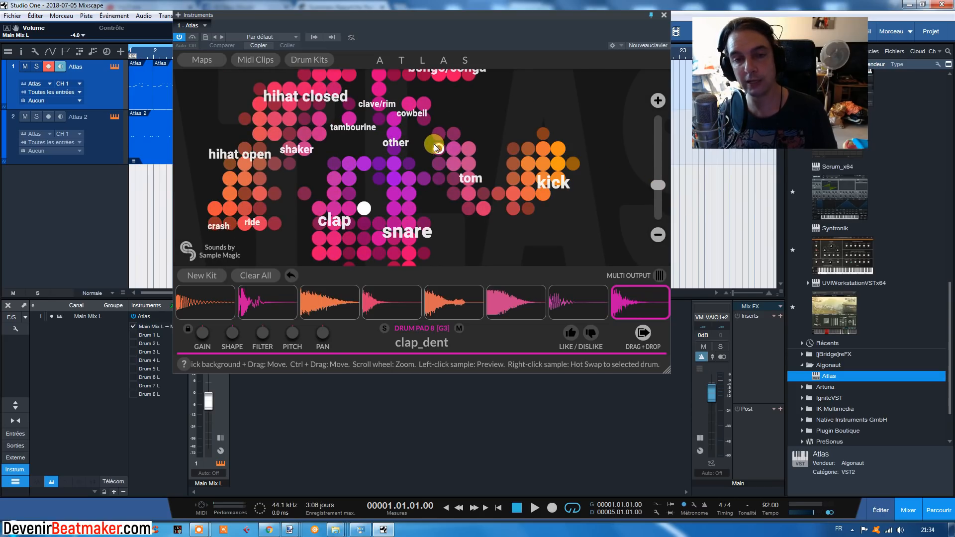
{"action": "scroll", "coordinate": [434, 148], "scroll_direction": "down", "scroll_amount": 5}
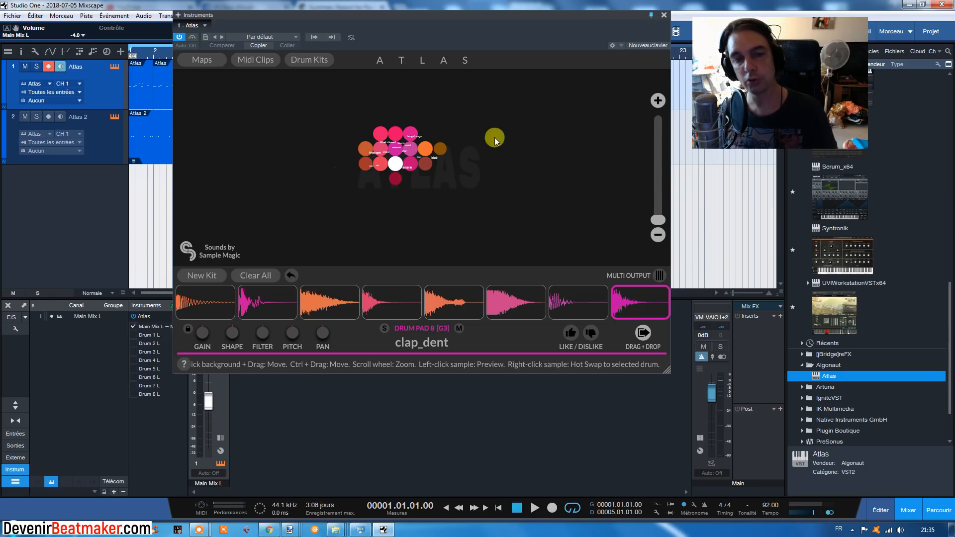
{"action": "scroll", "coordinate": [497, 154], "scroll_direction": "up", "scroll_amount": 5}
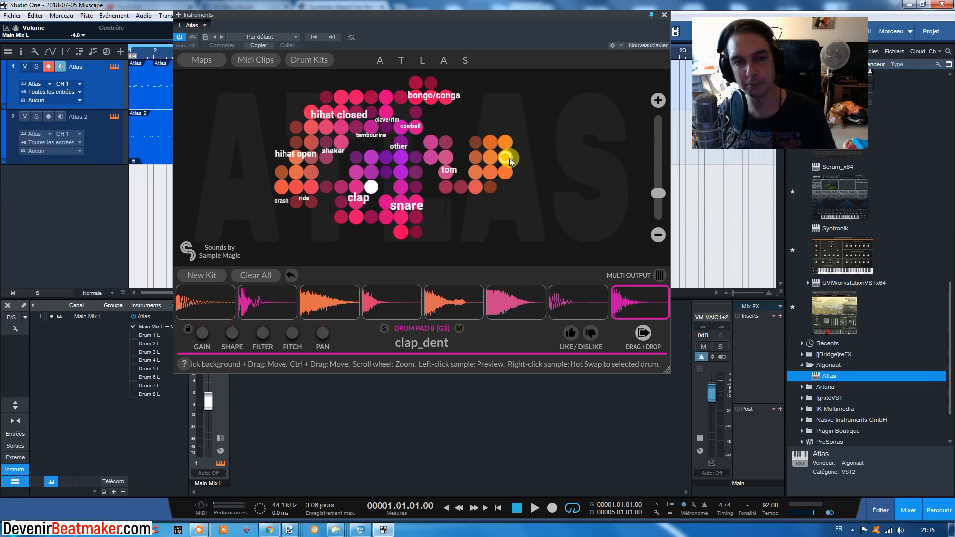
{"action": "left_click_drag", "start_coordinate": [550, 161], "coordinate": [633, 161]}
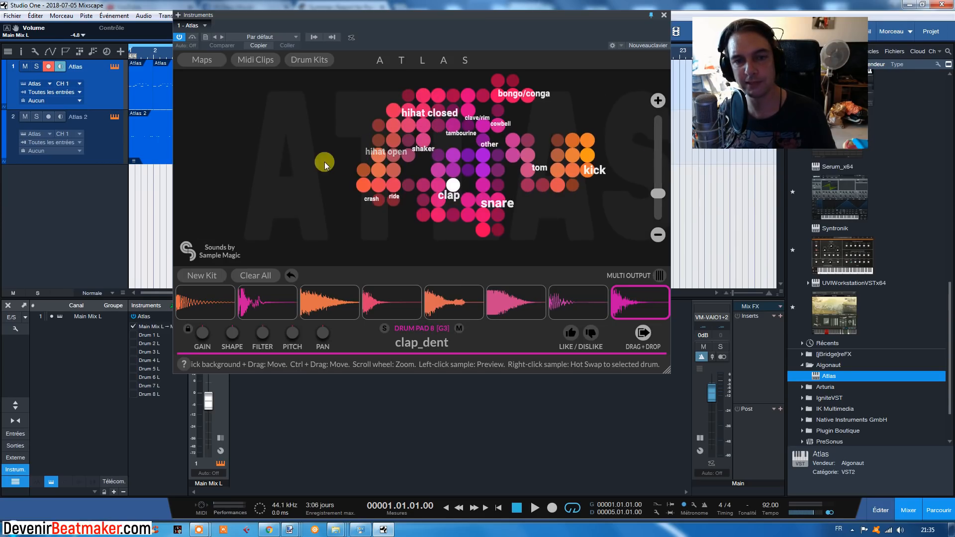
{"action": "left_click_drag", "start_coordinate": [318, 155], "coordinate": [293, 202]}
{"action": "left_click_drag", "start_coordinate": [308, 145], "coordinate": [283, 104]}
{"action": "left_click_drag", "start_coordinate": [341, 242], "coordinate": [324, 207]}
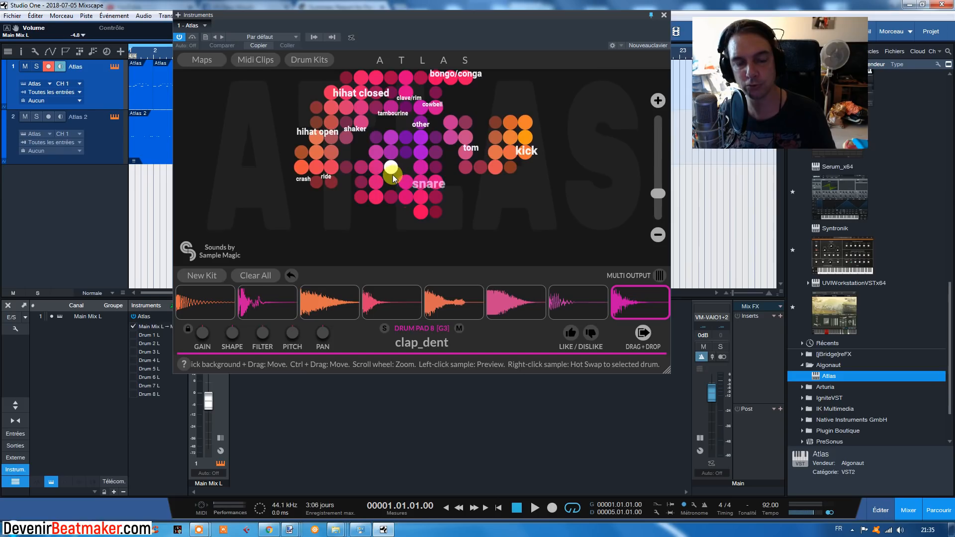
- Inspect the clap and snare clusters of the sample map up close and return to the full overview
{"action": "scroll", "coordinate": [393, 175], "scroll_direction": "up", "scroll_amount": 4}
{"action": "scroll", "coordinate": [320, 151], "scroll_direction": "up", "scroll_amount": 4}
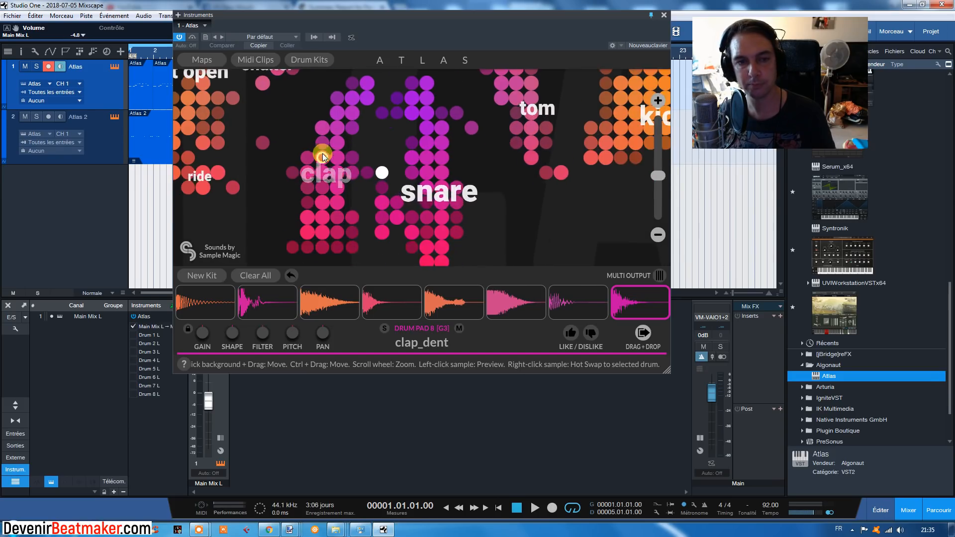
{"action": "left_click_drag", "start_coordinate": [326, 156], "coordinate": [552, 129]}
{"action": "scroll", "coordinate": [458, 174], "scroll_direction": "up", "scroll_amount": 2}
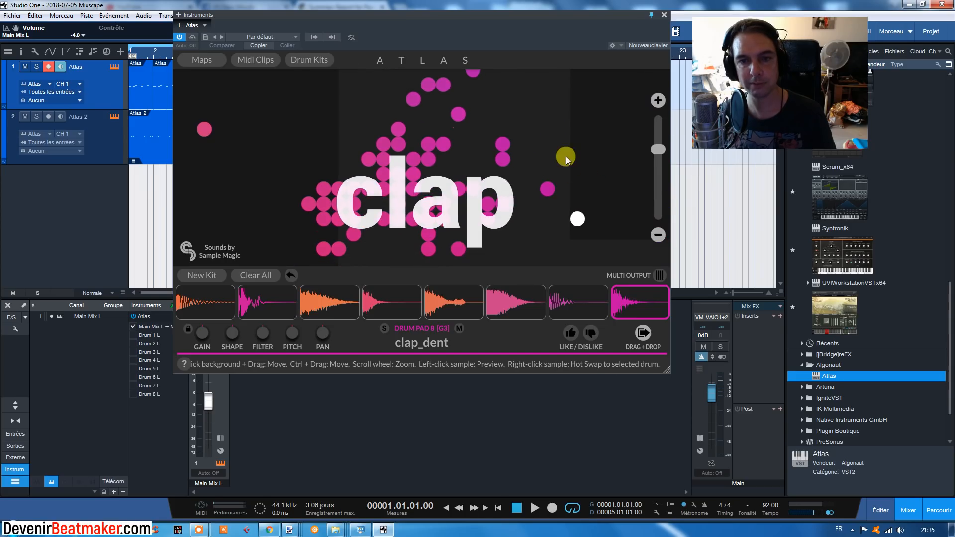
{"action": "left_click_drag", "start_coordinate": [552, 204], "coordinate": [556, 156]}
{"action": "scroll", "coordinate": [413, 164], "scroll_direction": "down", "scroll_amount": 5}
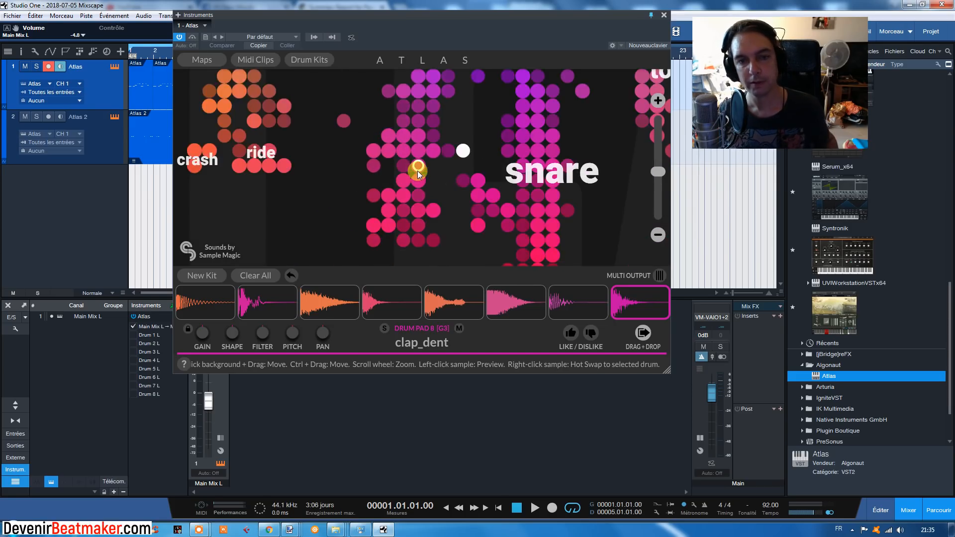
{"action": "scroll", "coordinate": [416, 174], "scroll_direction": "down", "scroll_amount": 2}
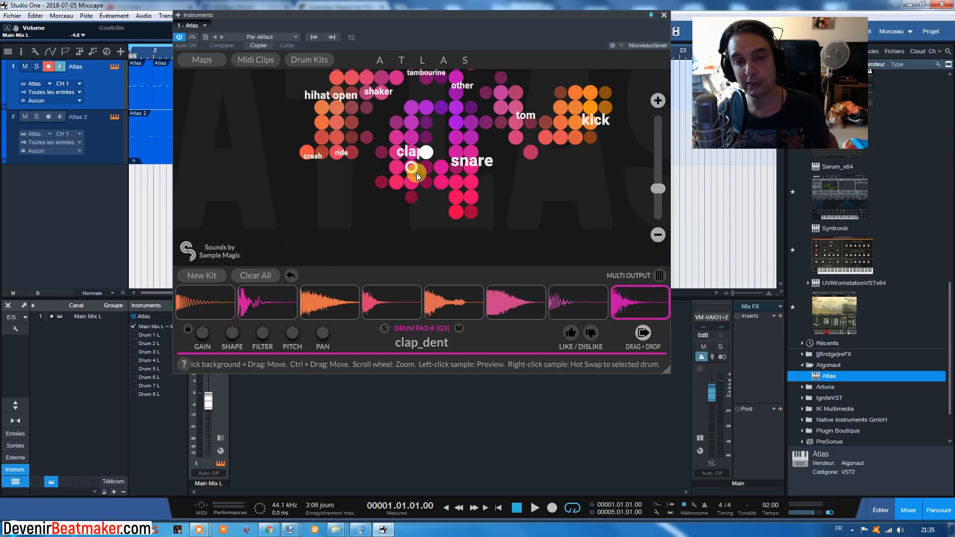
{"action": "scroll", "coordinate": [416, 175], "scroll_direction": "down", "scroll_amount": 2}
{"action": "left_click_drag", "start_coordinate": [265, 130], "coordinate": [261, 182]}
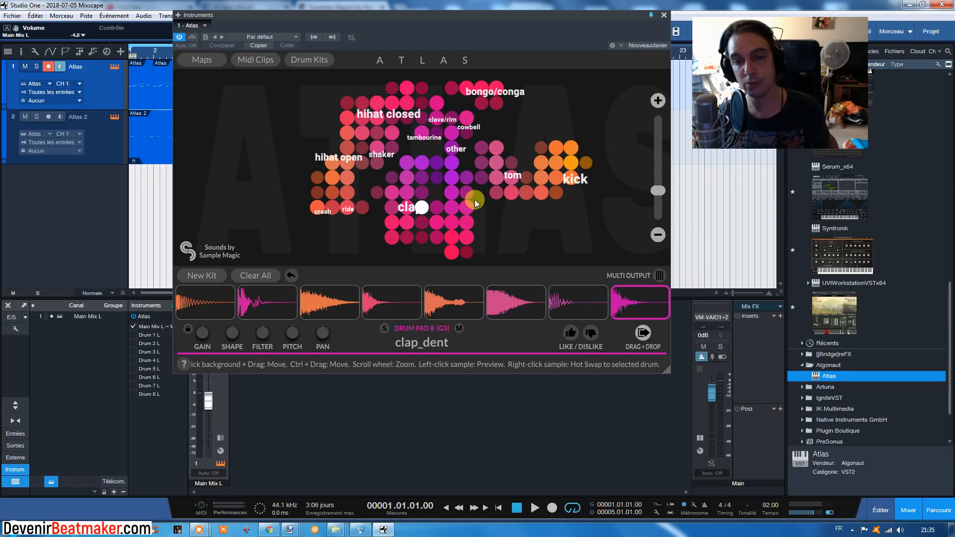
- Review the Vengeance - World Beats Vol.1 subfolders in the file browser and expand the VWB1 Bassdrum folder
{"action": "left_click", "coordinate": [897, 52]}
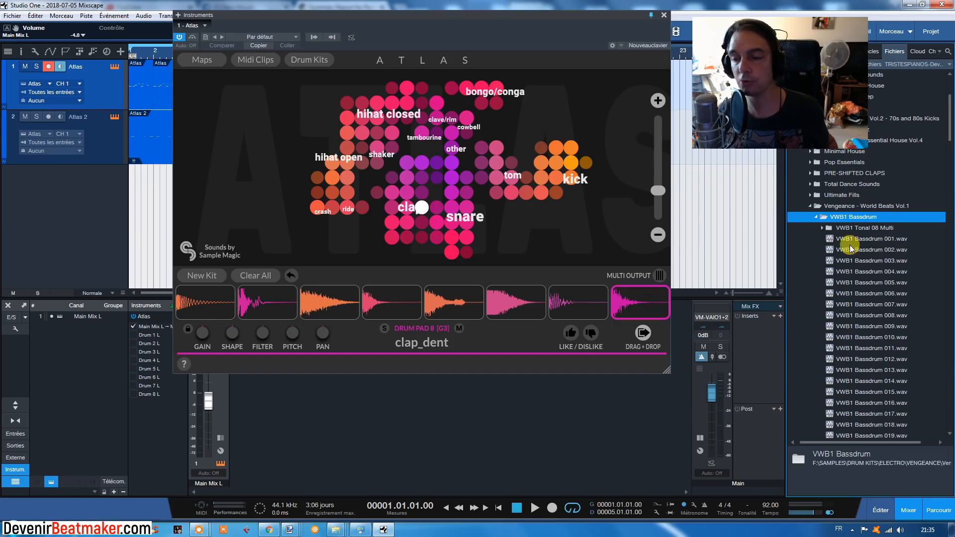
{"action": "left_click", "coordinate": [857, 218]}
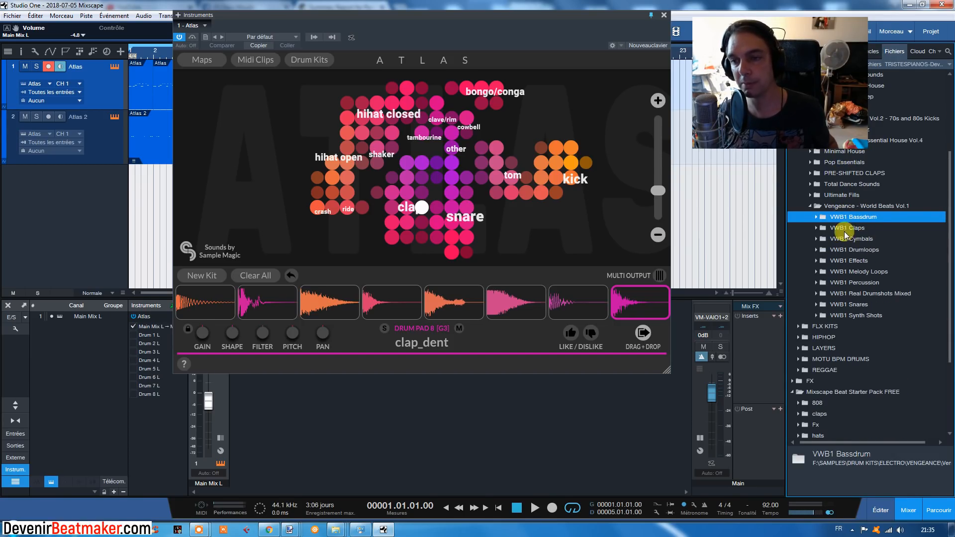
{"action": "left_click", "coordinate": [854, 220]}
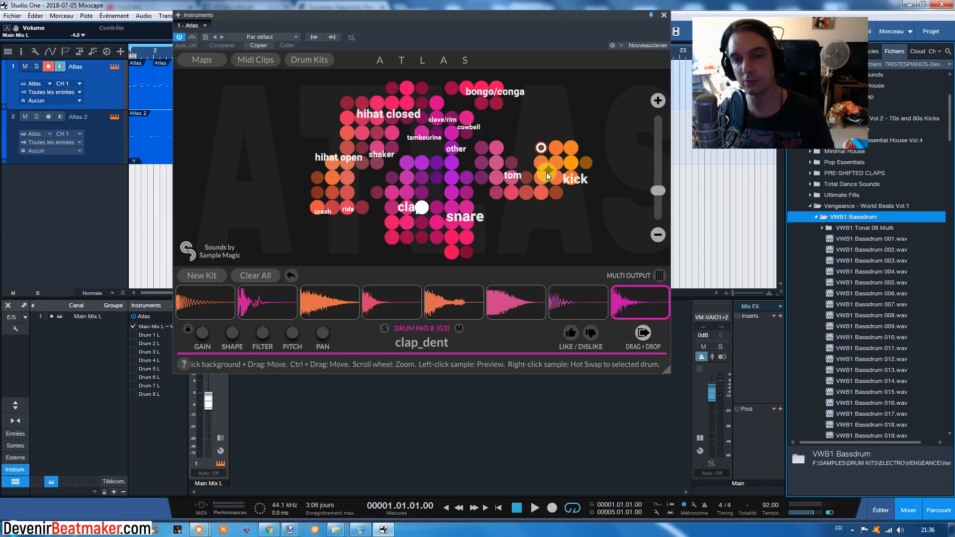
- Preview samples across the map, from the kicks through toms, percussion, hi-hats and cymbals to the claps and snares
{"action": "left_click", "coordinate": [544, 149]}
{"action": "left_click", "coordinate": [556, 148]}
{"action": "left_click", "coordinate": [571, 148]}
{"action": "left_click", "coordinate": [571, 163]}
{"action": "left_click", "coordinate": [556, 163]}
{"action": "left_click", "coordinate": [512, 162]}
{"action": "left_click", "coordinate": [482, 147]}
{"action": "left_click", "coordinate": [466, 133]}
{"action": "left_click", "coordinate": [466, 118]}
{"action": "left_click", "coordinate": [482, 88]}
{"action": "left_click", "coordinate": [407, 103]}
{"action": "left_click", "coordinate": [362, 118]}
{"action": "left_click", "coordinate": [362, 132]}
{"action": "left_click", "coordinate": [362, 148]}
{"action": "left_click", "coordinate": [348, 178]}
{"action": "left_click", "coordinate": [333, 192]}
{"action": "left_click", "coordinate": [317, 208]}
{"action": "left_click", "coordinate": [333, 208]}
{"action": "left_click", "coordinate": [396, 207]}
{"action": "left_click", "coordinate": [452, 237]}
{"action": "left_click", "coordinate": [467, 222]}
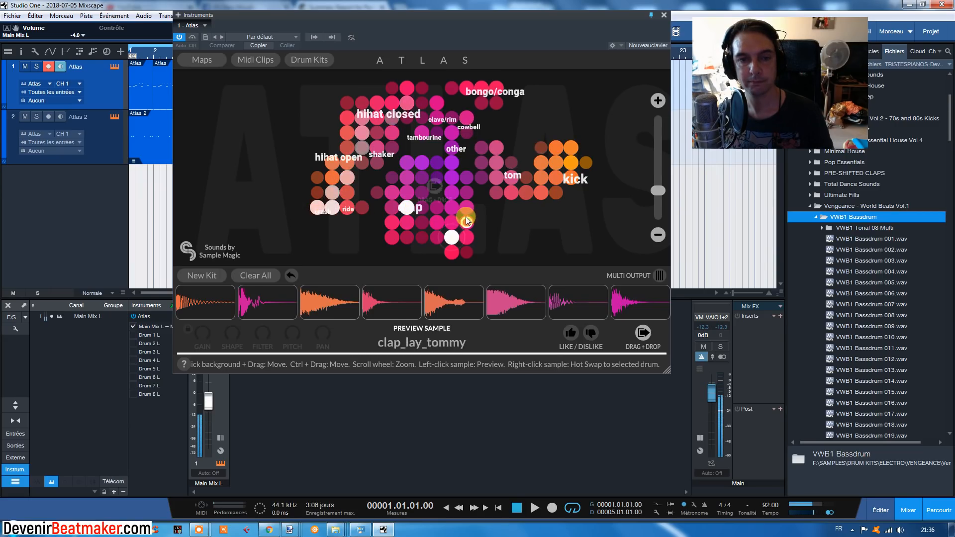
{"action": "left_click", "coordinate": [452, 193]}
{"action": "left_click", "coordinate": [452, 178]}
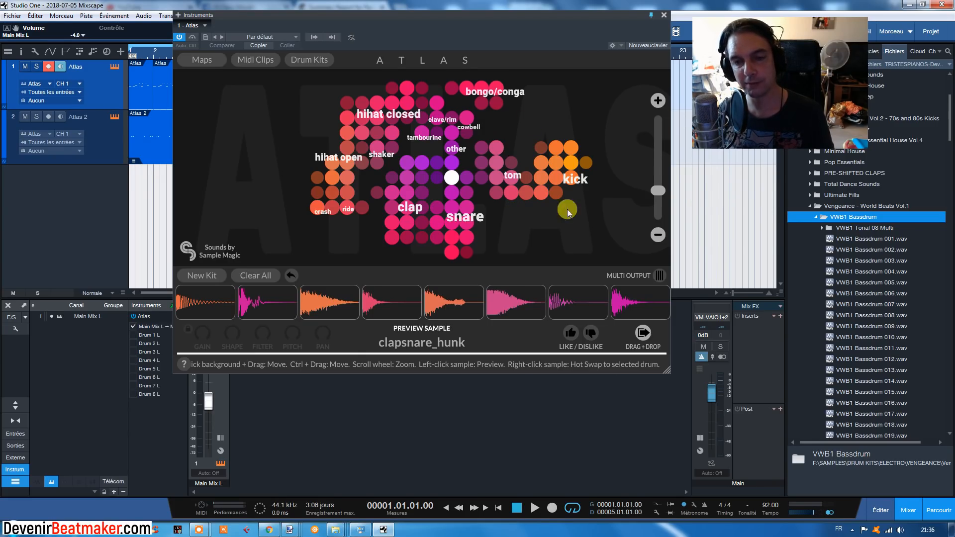
- Assign a kick sample from the map to drum pad 1 and the clap_hurl sample to drum pad 2
{"action": "left_click_drag", "start_coordinate": [543, 179], "coordinate": [199, 302]}
{"action": "left_click_drag", "start_coordinate": [404, 206], "coordinate": [267, 301]}
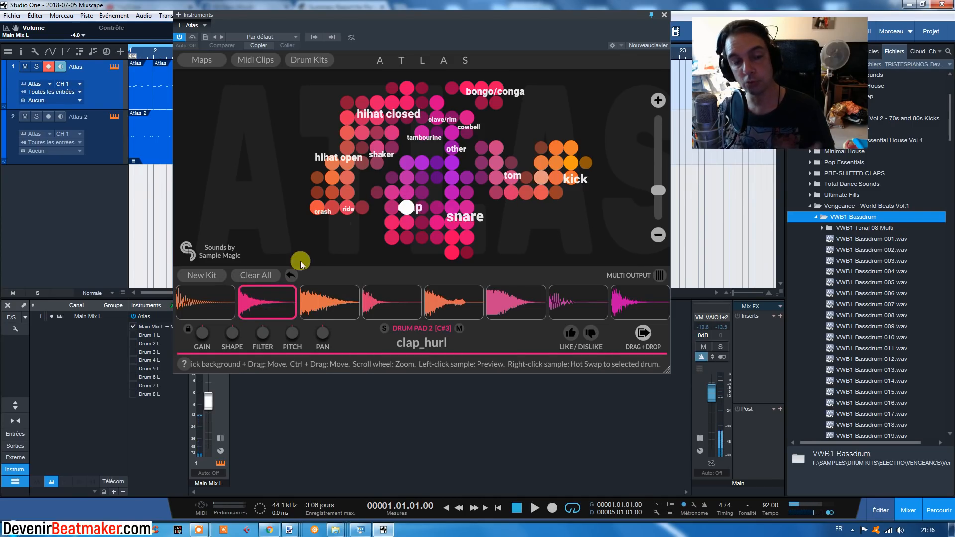
- Generate new random drum kits from the map and audition the clap and closed hi-hat pads
{"action": "left_click", "coordinate": [203, 277]}
{"action": "left_click", "coordinate": [201, 276]}
{"action": "left_click", "coordinate": [255, 304]}
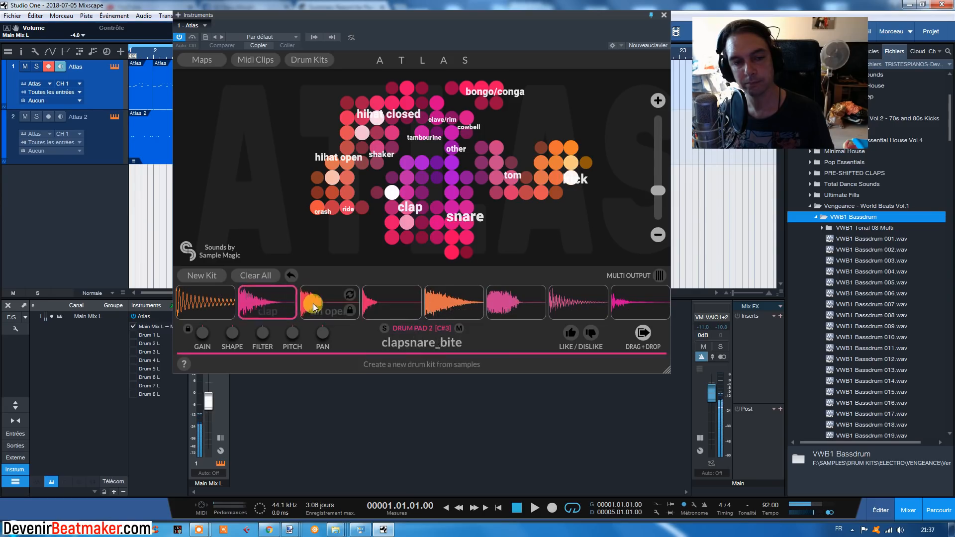
{"action": "left_click", "coordinate": [373, 299]}
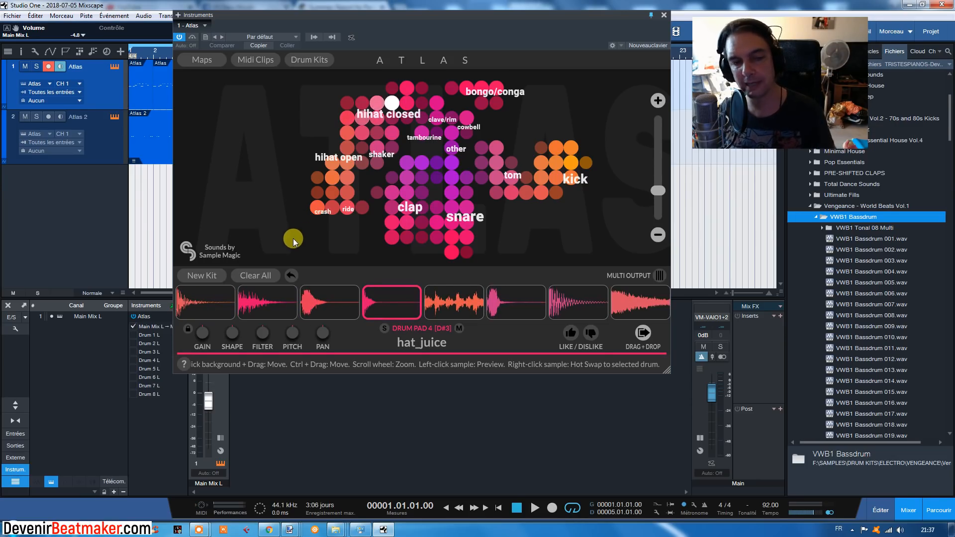
- Undo the last three kit randomizations and redo them to return to the latest kit
{"action": "left_click", "coordinate": [292, 277]}
{"action": "left_click", "coordinate": [292, 277]}
{"action": "left_click", "coordinate": [293, 277]}
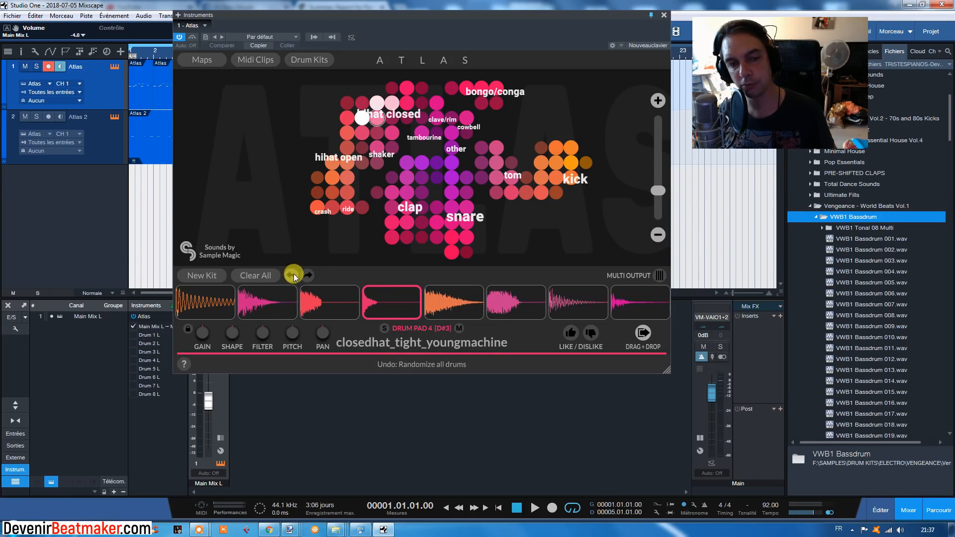
{"action": "left_click", "coordinate": [306, 277]}
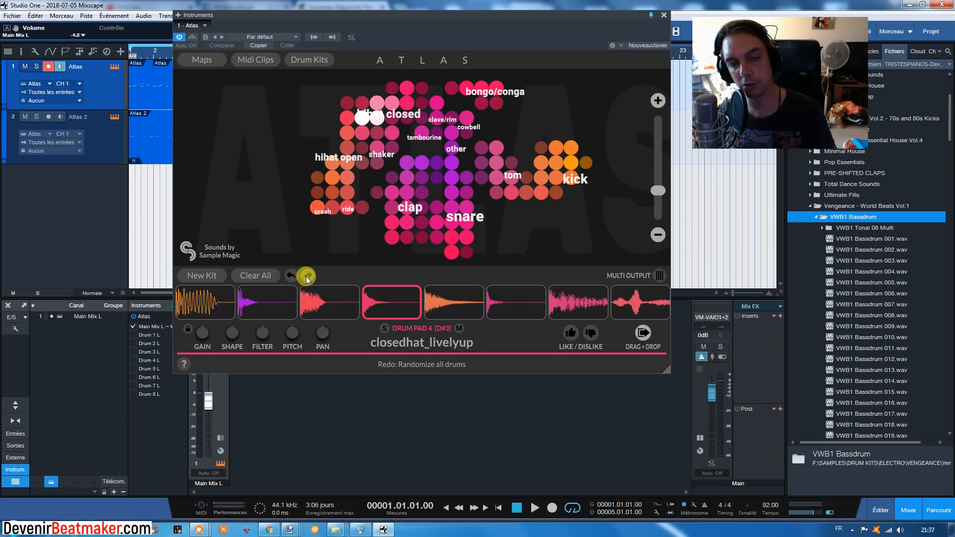
{"action": "left_click", "coordinate": [308, 278]}
{"action": "left_click", "coordinate": [308, 278]}
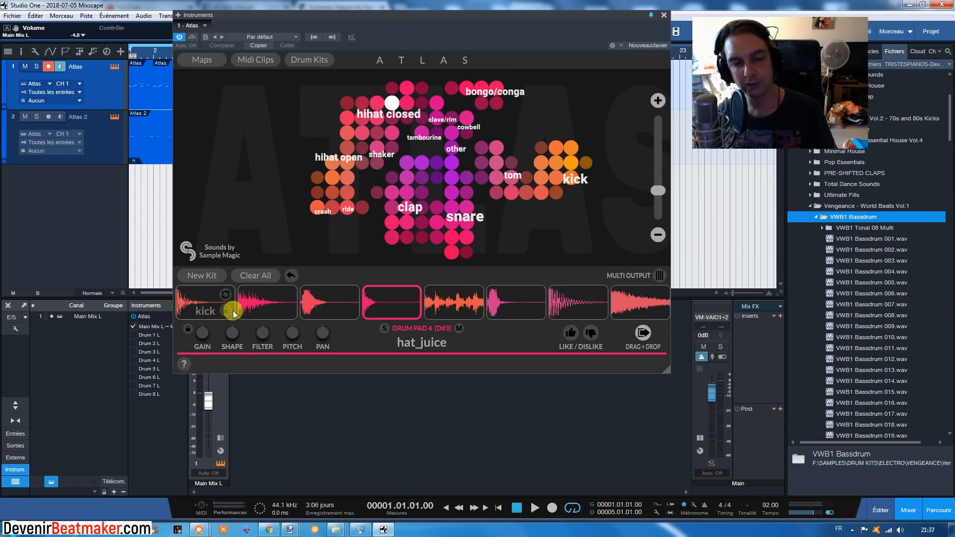
- Lower the gain of the clap on drum pad 2 slightly and audition it
{"action": "left_click", "coordinate": [257, 305]}
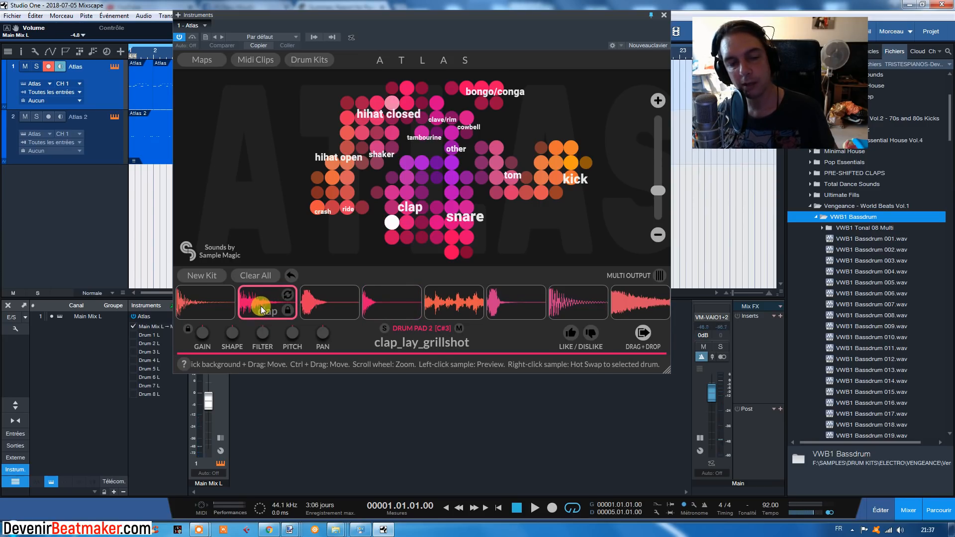
{"action": "left_click_drag", "start_coordinate": [203, 314], "coordinate": [204, 335]}
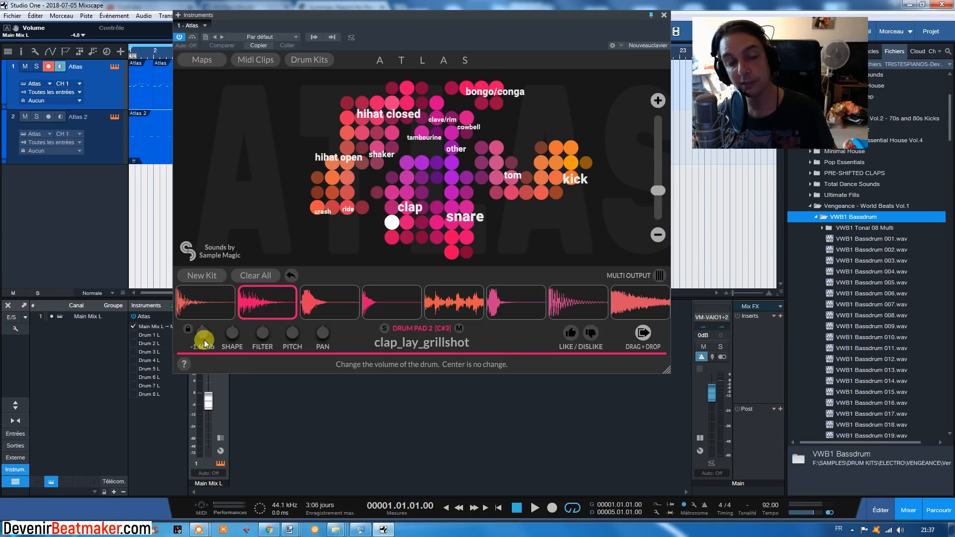
{"action": "left_click", "coordinate": [255, 305]}
{"action": "left_click", "coordinate": [253, 305]}
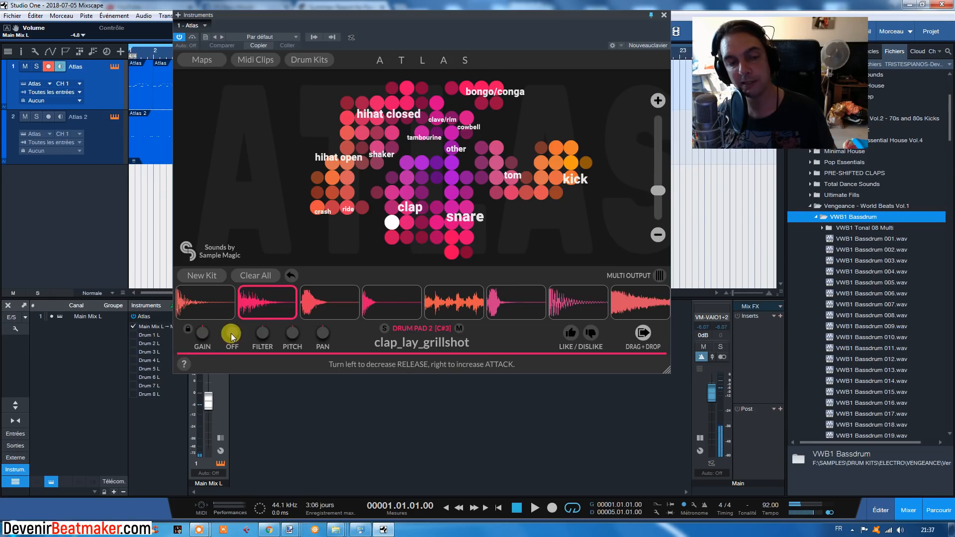
- Try a 112 ms attack and a 218 ms release on the clap's shape, auditioning each, and return the shape to neutral
{"action": "left_click_drag", "start_coordinate": [235, 333], "coordinate": [237, 301]}
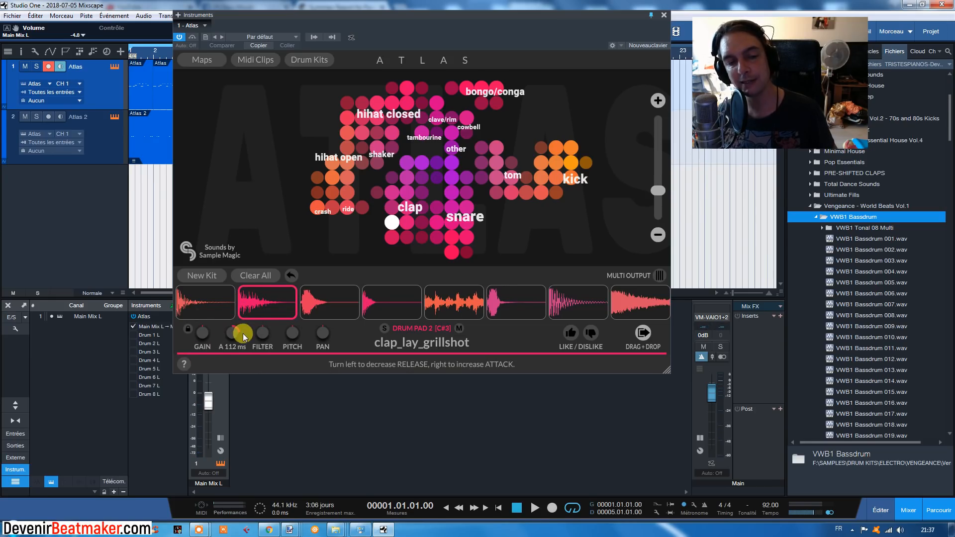
{"action": "left_click", "coordinate": [253, 297]}
{"action": "left_click", "coordinate": [253, 297]}
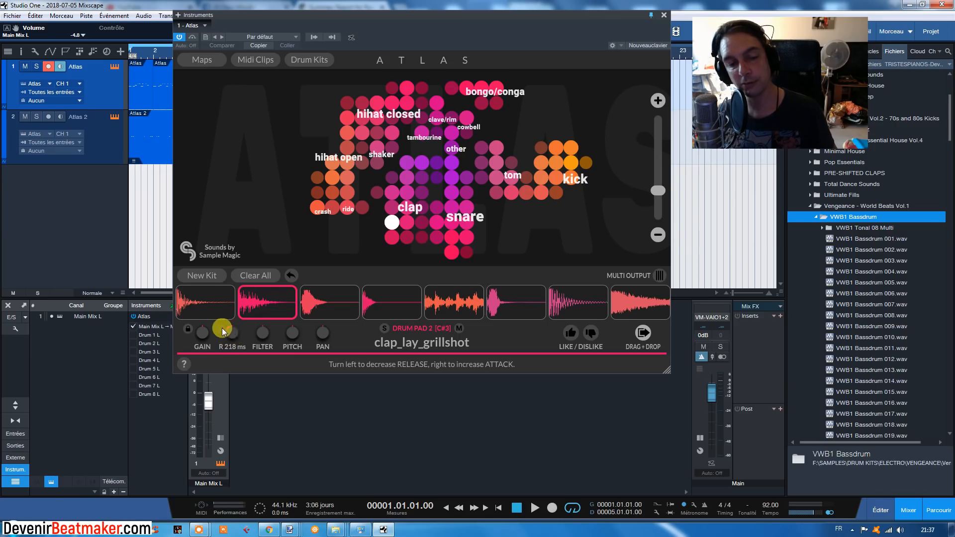
{"action": "left_click", "coordinate": [251, 304]}
{"action": "left_click", "coordinate": [254, 304]}
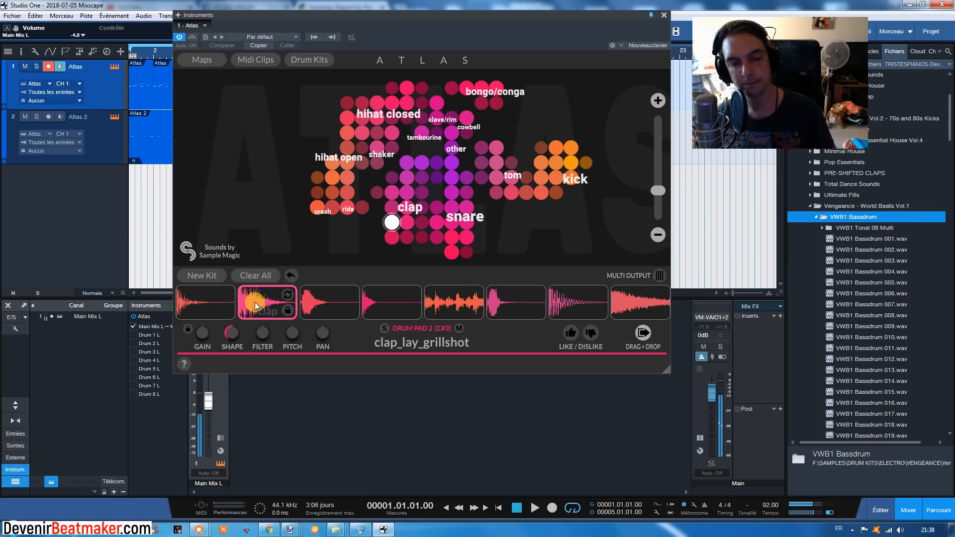
{"action": "left_click_drag", "start_coordinate": [231, 332], "coordinate": [235, 274]}
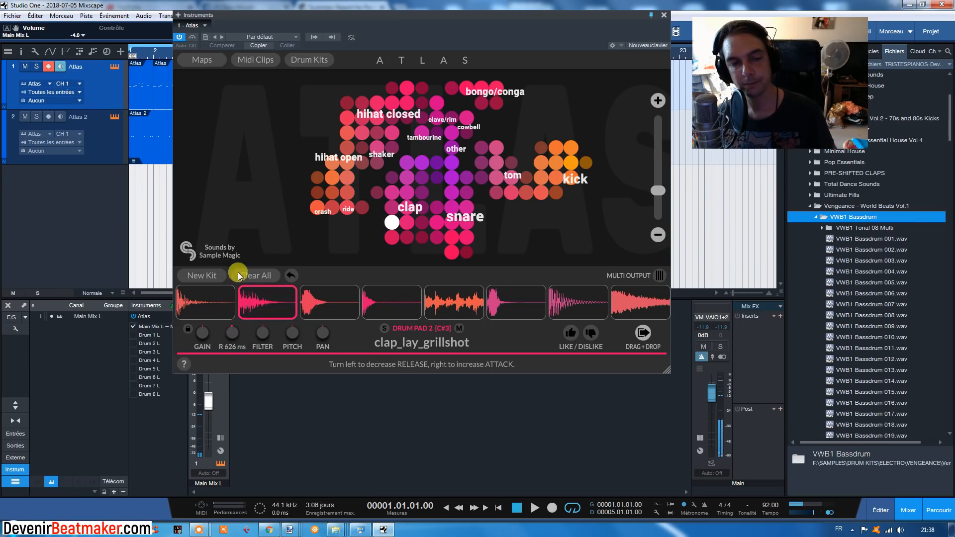
- Try different filter settings on the clap of drum pad 2 and audition the sound
{"action": "left_click", "coordinate": [264, 337]}
{"action": "left_click", "coordinate": [255, 305]}
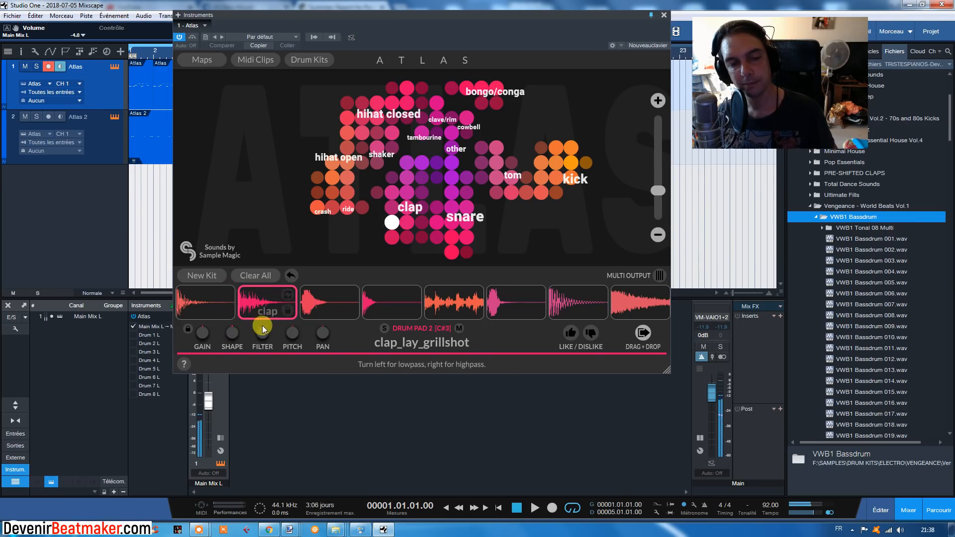
{"action": "left_click", "coordinate": [259, 291]}
{"action": "left_click_drag", "start_coordinate": [262, 332], "coordinate": [265, 271]}
{"action": "left_click", "coordinate": [258, 293]}
{"action": "left_click", "coordinate": [261, 299]}
- Try upward and downward pitch shifts on the clap, including +10 semitones, auditioning each, and reset the pitch
{"action": "left_click", "coordinate": [287, 334]}
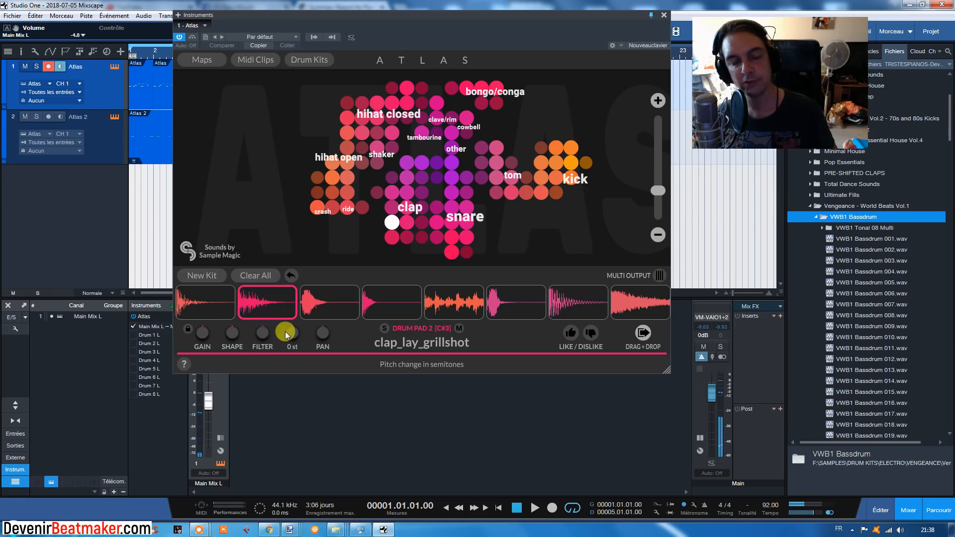
{"action": "left_click_drag", "start_coordinate": [294, 335], "coordinate": [295, 286]}
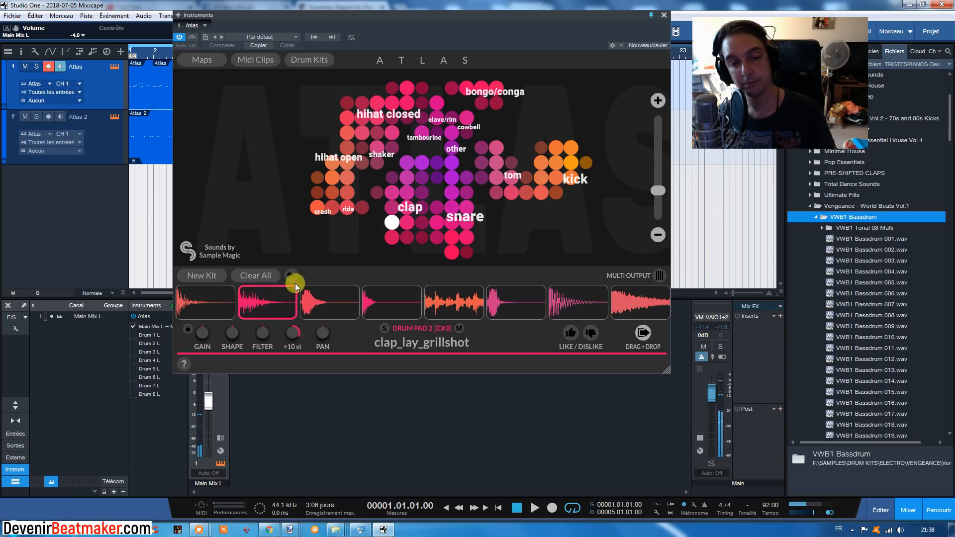
{"action": "left_click", "coordinate": [260, 292]}
{"action": "left_click_drag", "start_coordinate": [293, 336], "coordinate": [294, 305]}
{"action": "left_click", "coordinate": [264, 303]}
{"action": "left_click_drag", "start_coordinate": [298, 339], "coordinate": [273, 454]}
{"action": "left_click", "coordinate": [265, 305]}
{"action": "left_click", "coordinate": [290, 312]}
{"action": "left_click", "coordinate": [260, 292]}
{"action": "double_click", "coordinate": [289, 334]}
{"action": "left_click", "coordinate": [290, 310]}
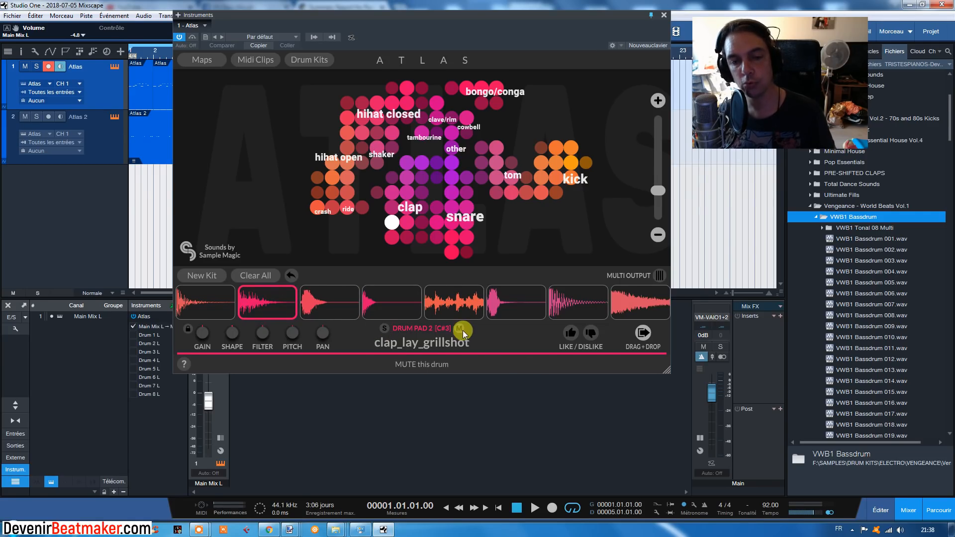
- Mute the hat_juice sample on drum pad 4 and audition the open hi-hat, shaker and kick pads
{"action": "left_click", "coordinate": [391, 301]}
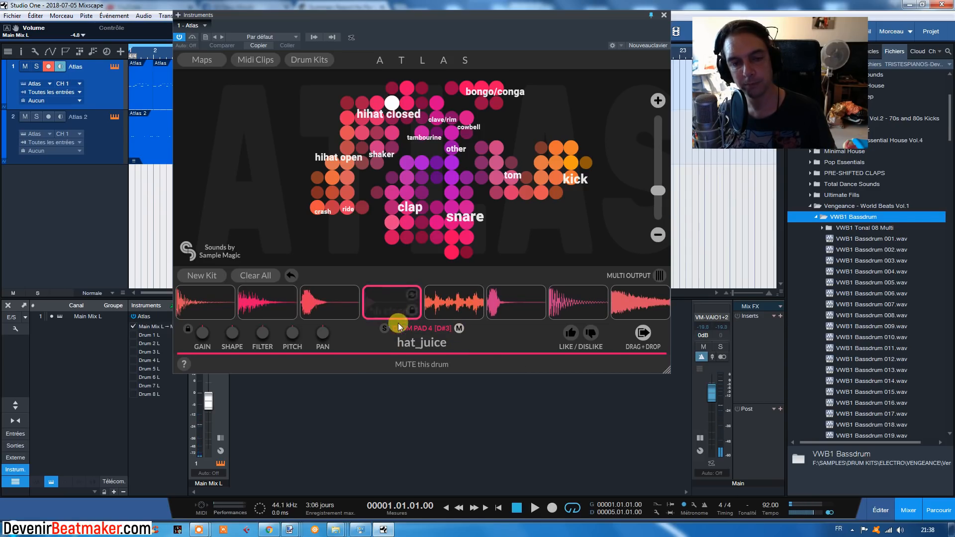
{"action": "left_click", "coordinate": [318, 301]}
{"action": "left_click", "coordinate": [450, 303]}
{"action": "left_click", "coordinate": [459, 328]}
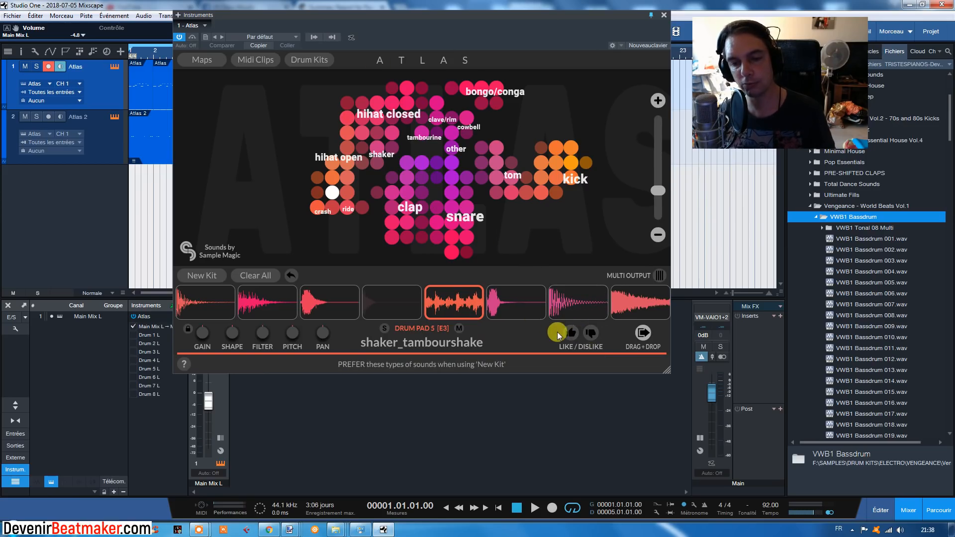
{"action": "left_click", "coordinate": [191, 301]}
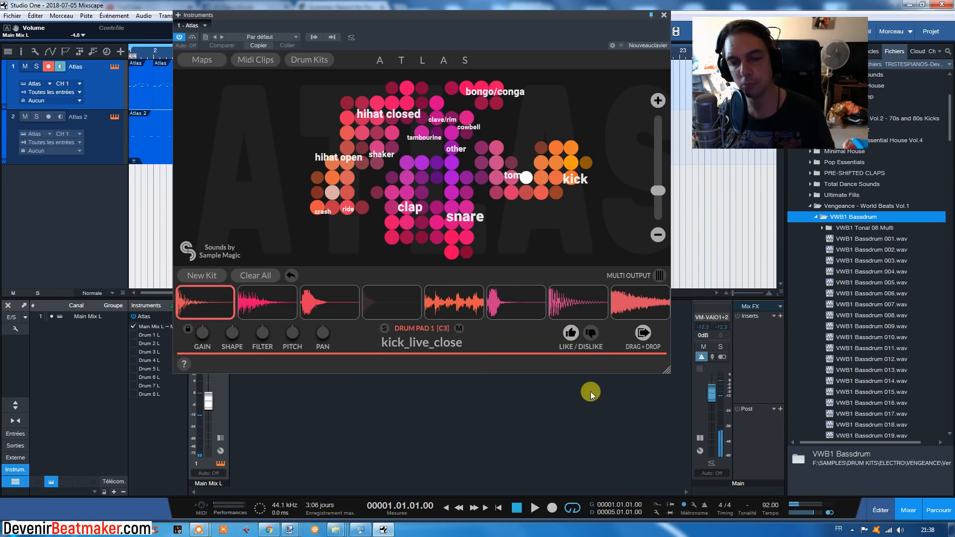
{"action": "left_click", "coordinate": [316, 298]}
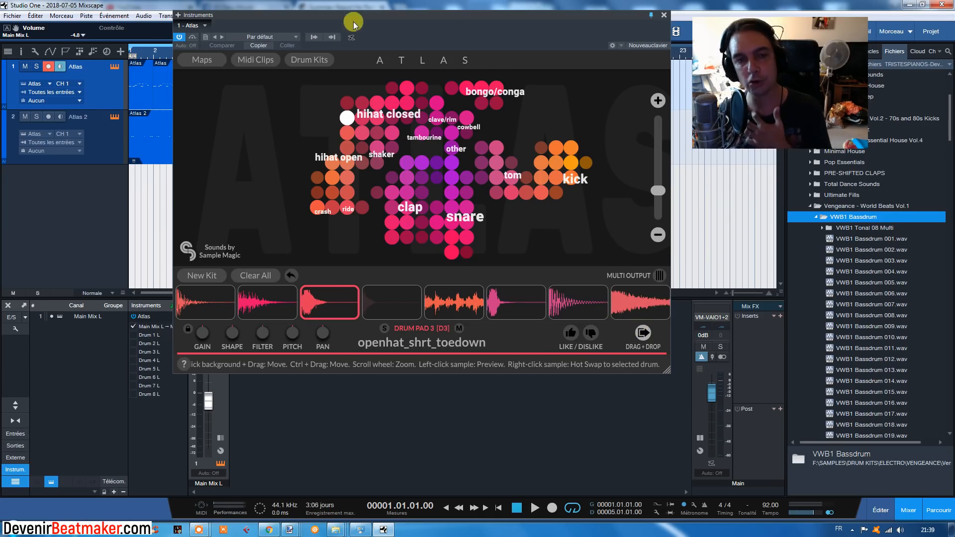
- Move the plugin window clear of the arrangement and place the clap_hurl sample on two new audio tracks
{"action": "left_click_drag", "start_coordinate": [370, 15], "coordinate": [540, 31]}
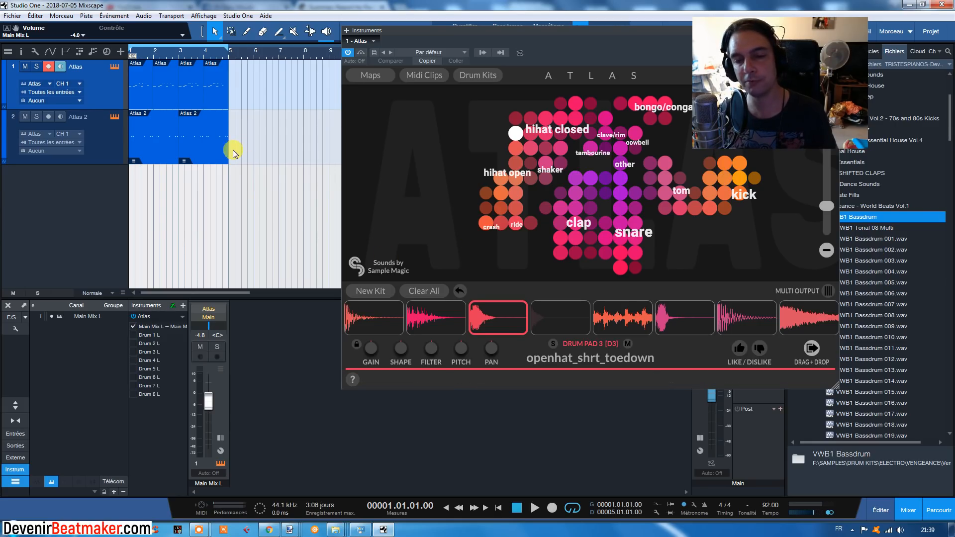
{"action": "left_click_drag", "start_coordinate": [553, 31], "coordinate": [508, 17]}
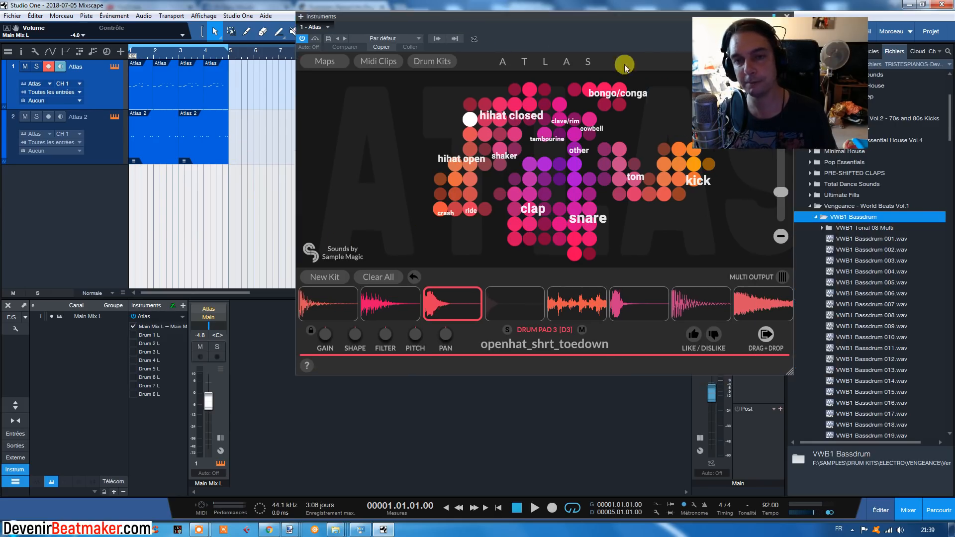
{"action": "left_click", "coordinate": [529, 210]}
{"action": "left_click_drag", "start_coordinate": [528, 210], "coordinate": [141, 180]}
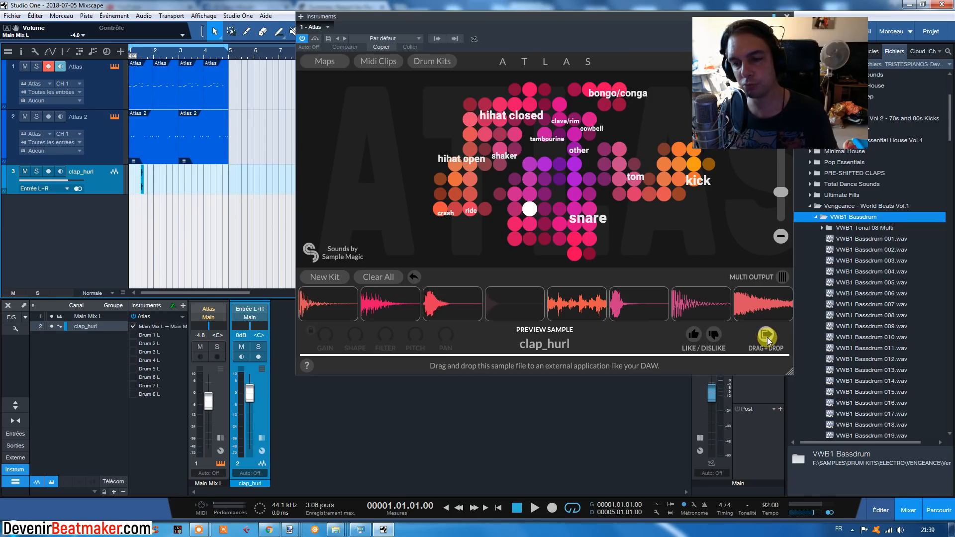
{"action": "left_click_drag", "start_coordinate": [765, 338], "coordinate": [161, 209]}
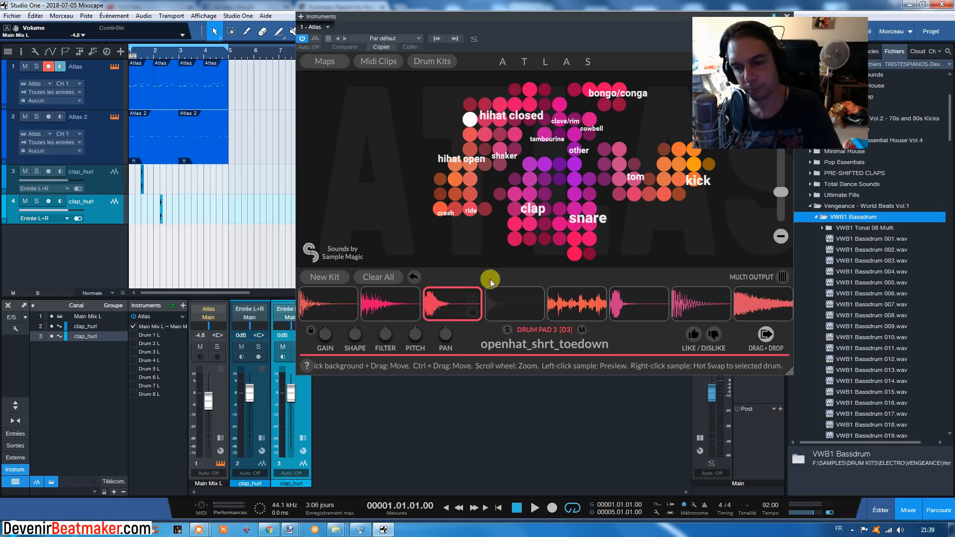
- Lock the clap on drum pad 2, generate two new random kits and audition the first three pads of each
{"action": "left_click", "coordinate": [386, 305]}
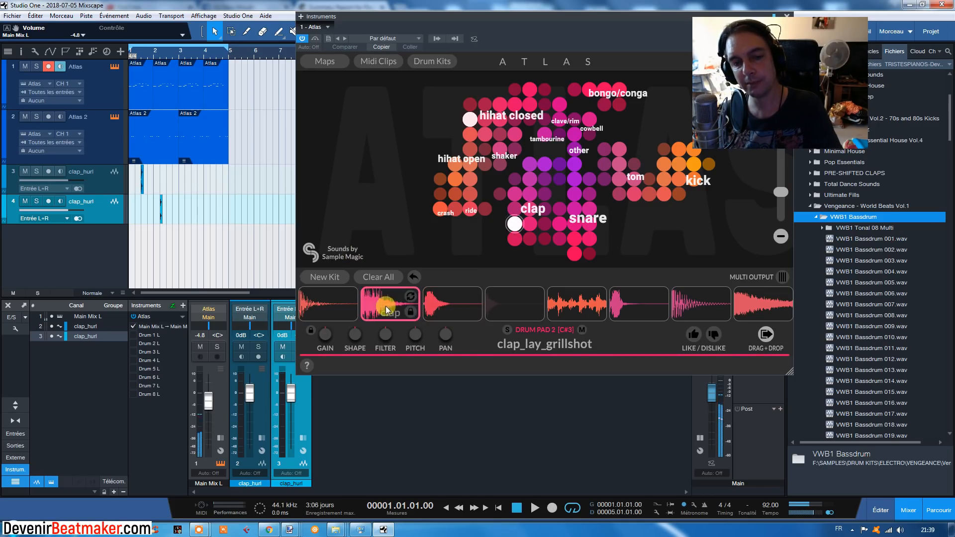
{"action": "left_click", "coordinate": [411, 312]}
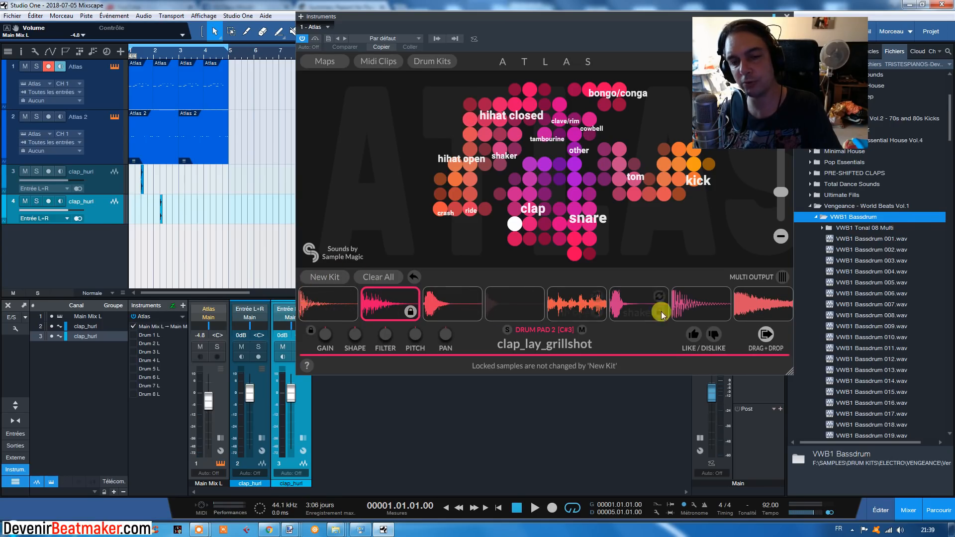
{"action": "left_click", "coordinate": [318, 274]}
{"action": "left_click", "coordinate": [331, 304]}
{"action": "left_click", "coordinate": [395, 303]}
{"action": "left_click", "coordinate": [451, 305]}
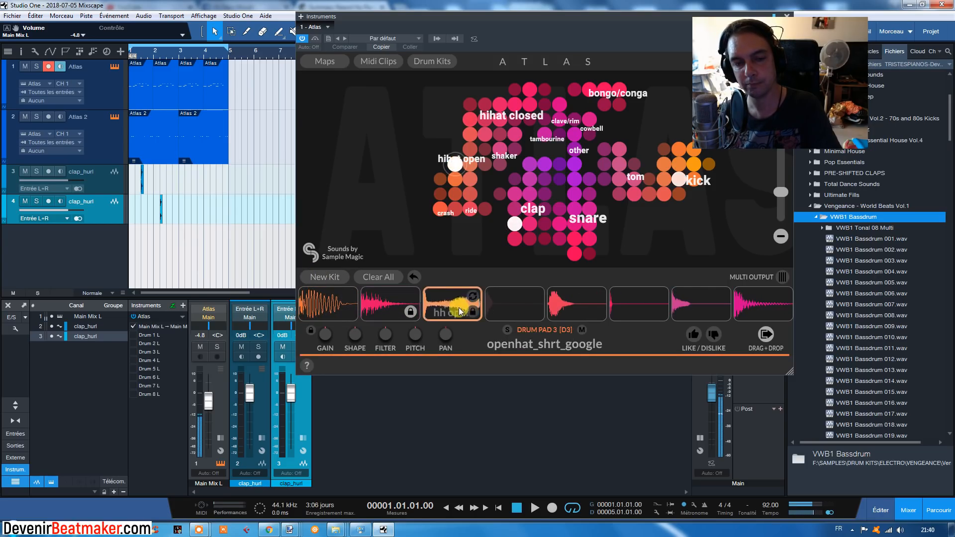
{"action": "left_click", "coordinate": [326, 277]}
{"action": "left_click", "coordinate": [319, 305]}
{"action": "left_click", "coordinate": [385, 305]}
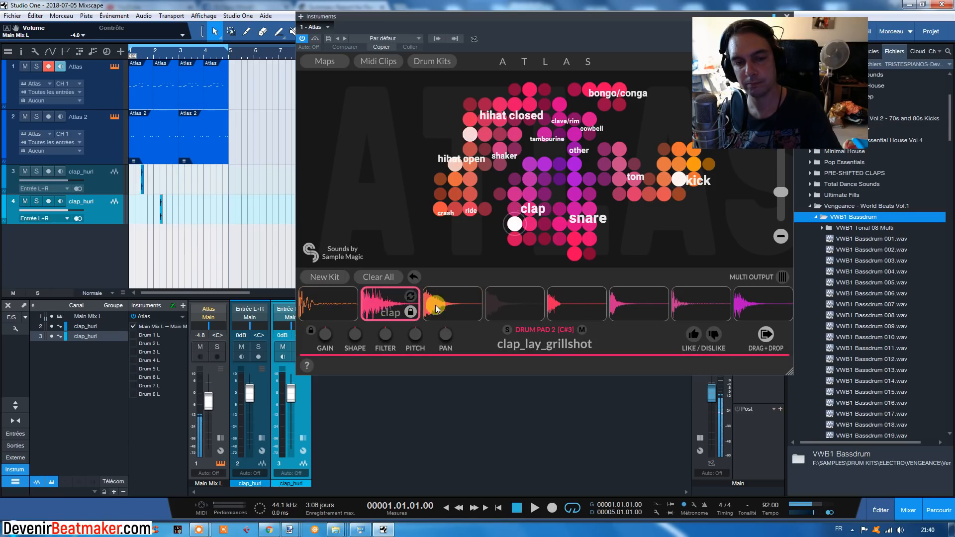
{"action": "left_click", "coordinate": [435, 305]}
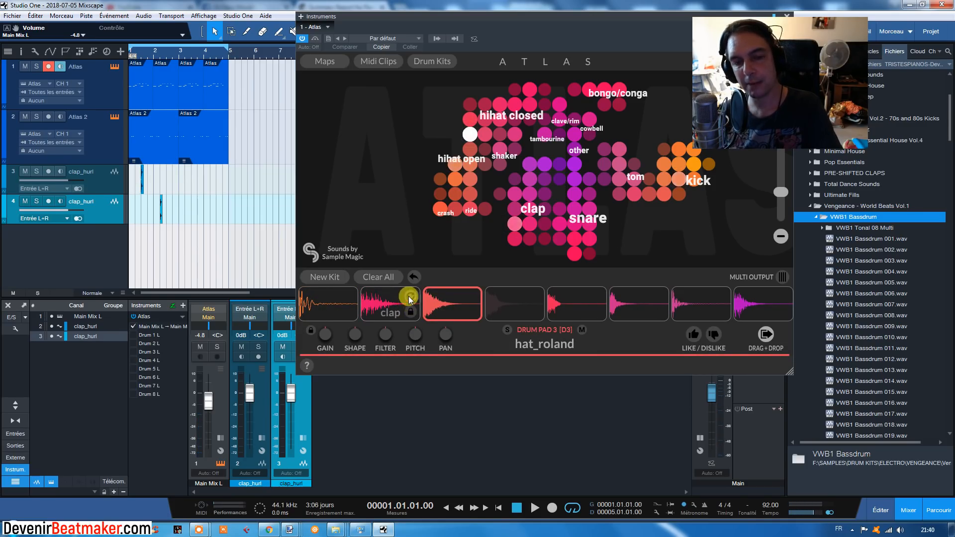
- Find new drums for single pads, cycling to clap_liner on drum pad 2 and kick_sub_bite_F on drum pad 1
{"action": "left_click", "coordinate": [409, 297]}
{"action": "left_click", "coordinate": [408, 298]}
{"action": "left_click", "coordinate": [408, 297]}
{"action": "left_click", "coordinate": [409, 297]}
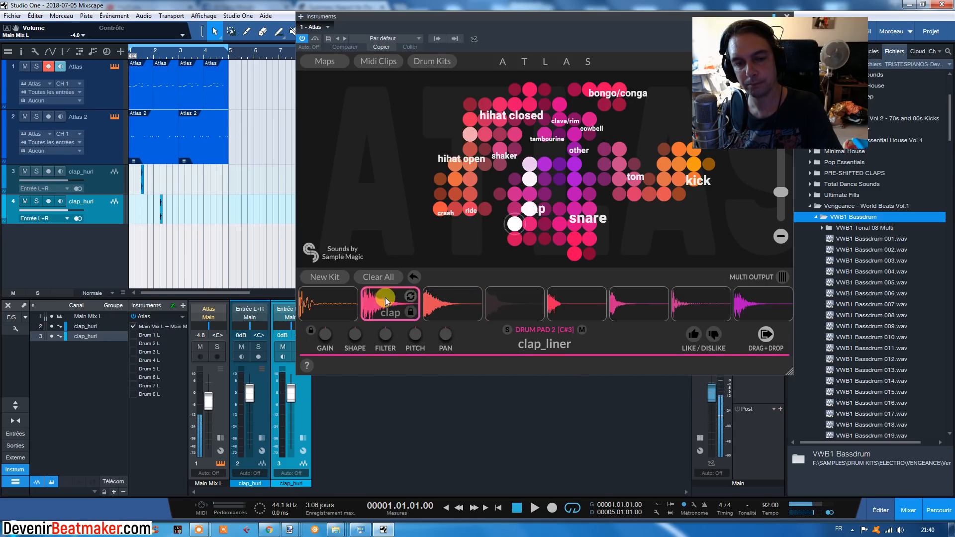
{"action": "left_click", "coordinate": [349, 299]}
{"action": "left_click", "coordinate": [348, 299]}
{"action": "left_click", "coordinate": [348, 298]}
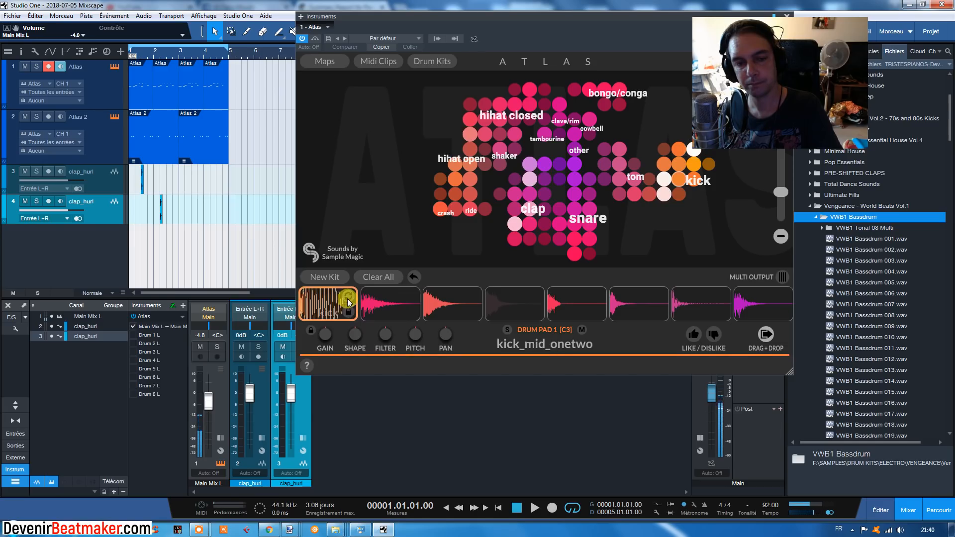
{"action": "left_click", "coordinate": [347, 298]}
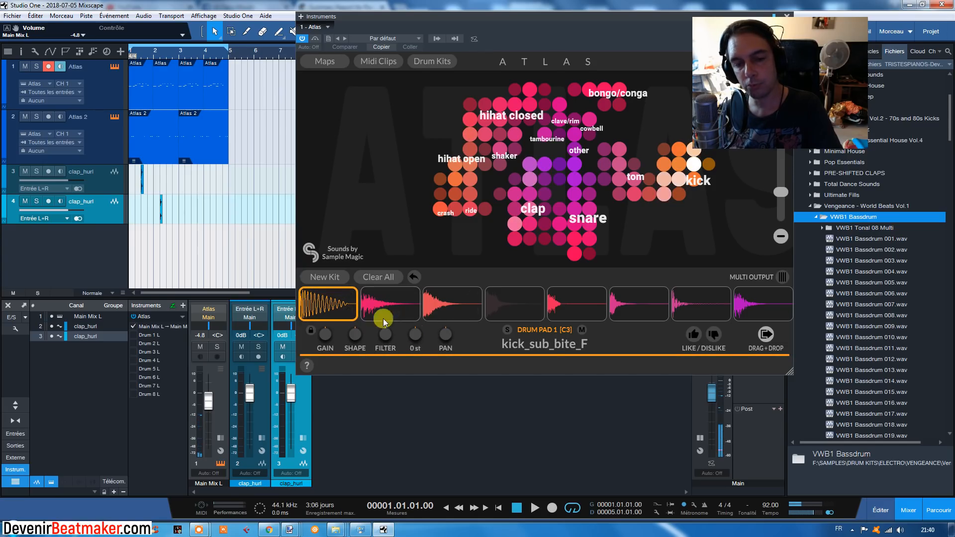
- Lock the sound settings of drum pad 2, adjust its gain and set its shape to a 338 ms release
{"action": "left_click", "coordinate": [410, 312]}
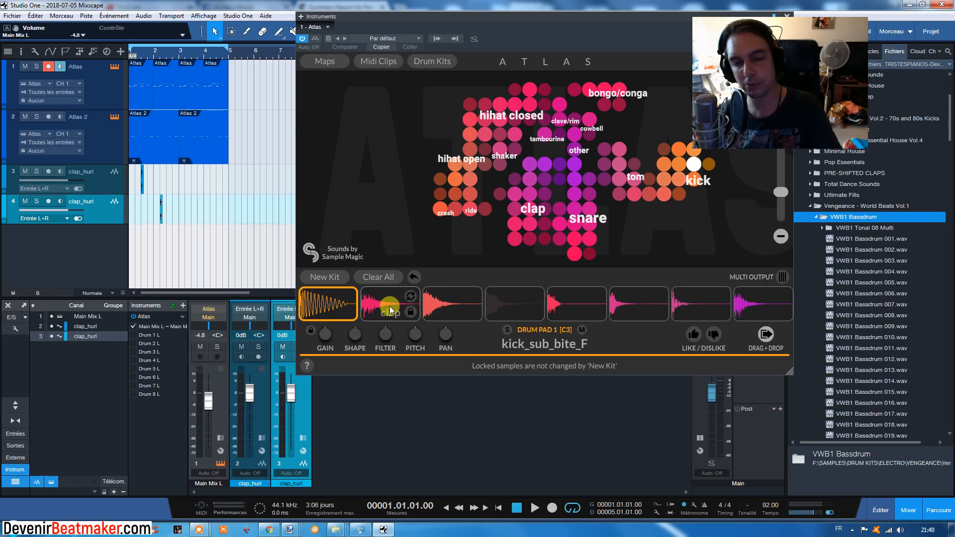
{"action": "left_click", "coordinate": [384, 305]}
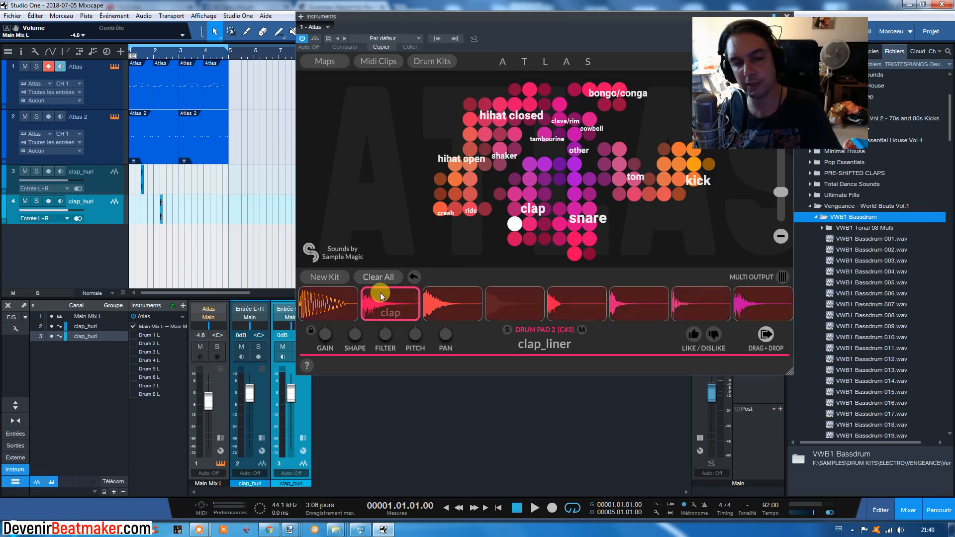
{"action": "left_click", "coordinate": [375, 306]}
{"action": "left_click", "coordinate": [311, 331]}
{"action": "left_click", "coordinate": [354, 333]}
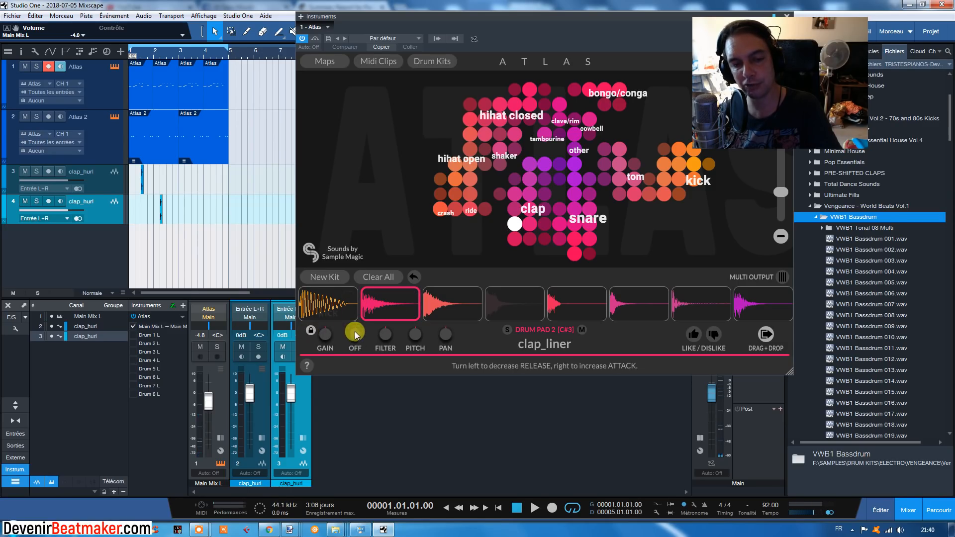
{"action": "left_click_drag", "start_coordinate": [352, 365], "coordinate": [351, 367]}
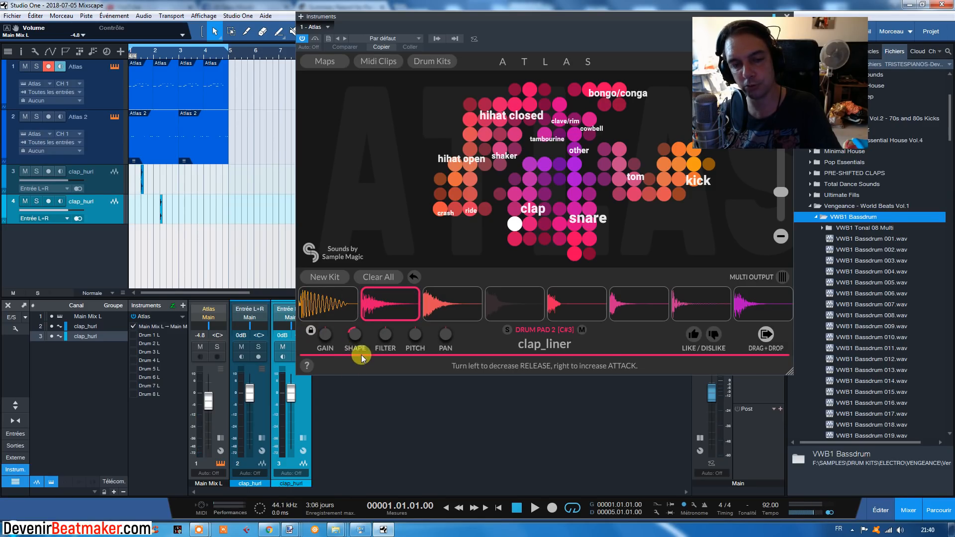
{"action": "left_click_drag", "start_coordinate": [328, 330], "coordinate": [353, 371]}
{"action": "left_click", "coordinate": [378, 300]}
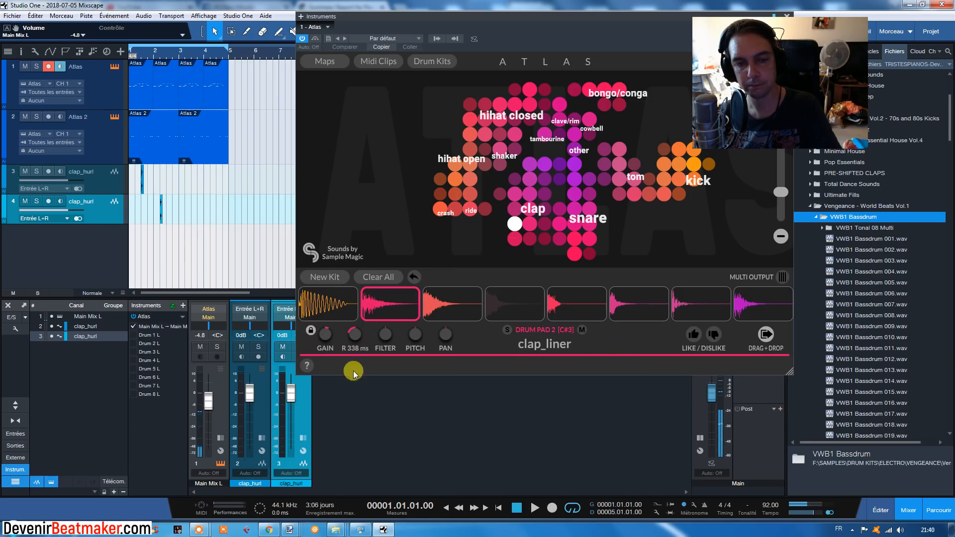
- Replace the drum pad 2 sample with tom_topend and with clap_forti by finding new drums, auditioning each with the locked settings
{"action": "left_click", "coordinate": [410, 298]}
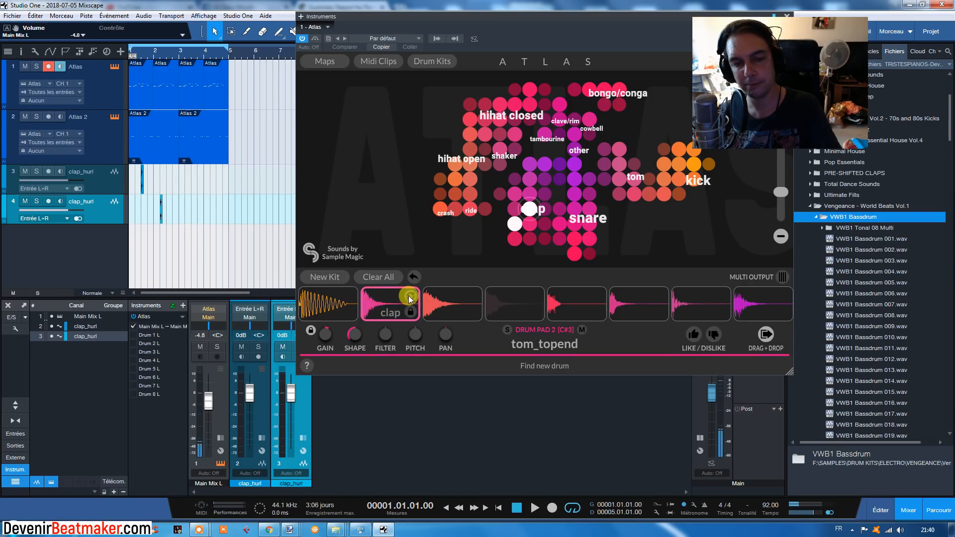
{"action": "left_click", "coordinate": [376, 303]}
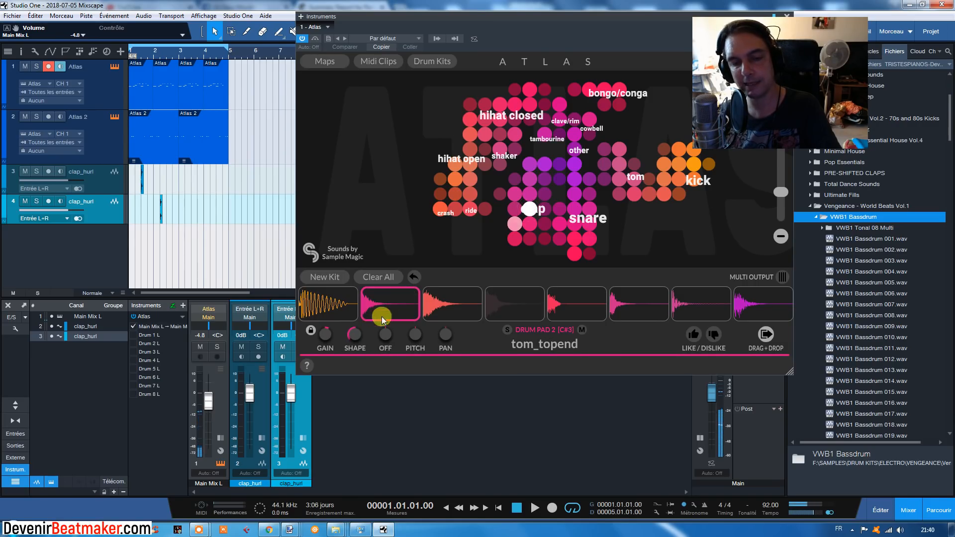
{"action": "left_click", "coordinate": [410, 298]}
{"action": "left_click", "coordinate": [376, 305]}
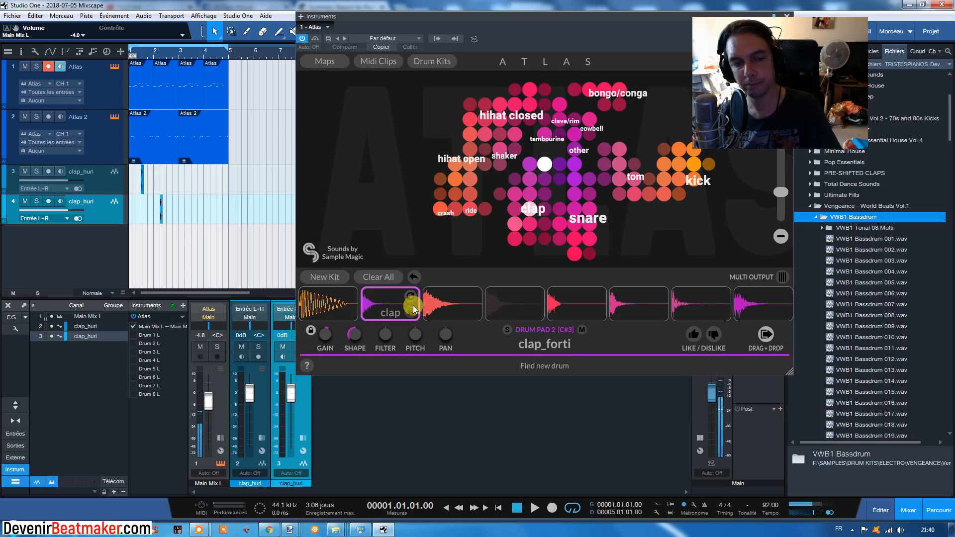
- Generate two new random kits while keeping the locked sound settings of drum pad 2, and audition that pad's clap
{"action": "left_click", "coordinate": [339, 282]}
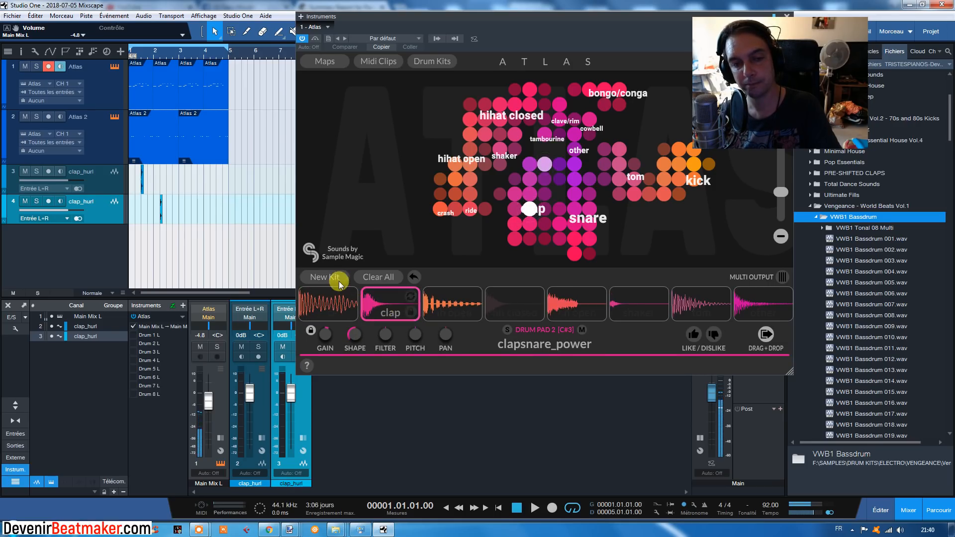
{"action": "left_click", "coordinate": [339, 281]}
{"action": "left_click", "coordinate": [384, 300]}
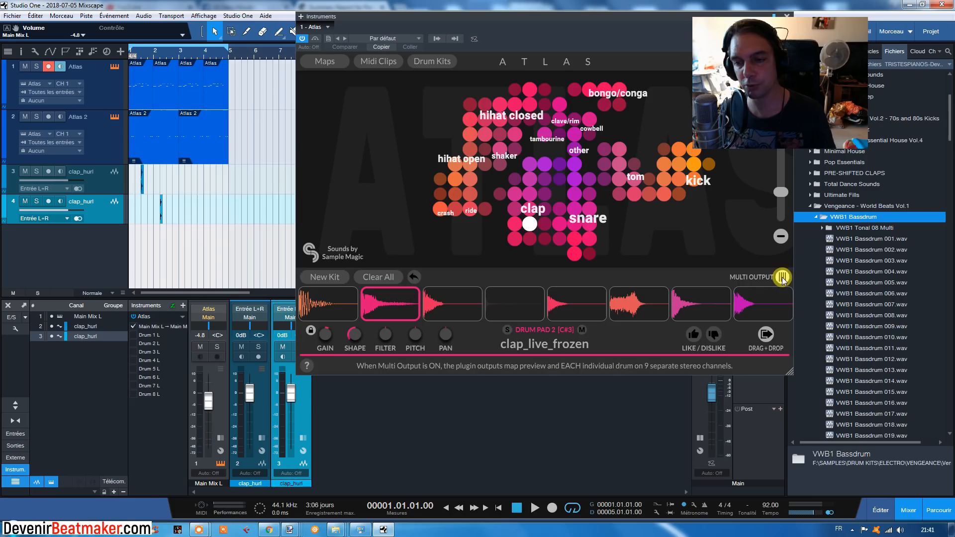
- Turn on multi output, enable the Drum 1 L to Drum 8 L outputs, and play the Atlas clips through the separate mixer channels
{"action": "left_click_drag", "start_coordinate": [133, 335], "coordinate": [130, 396]}
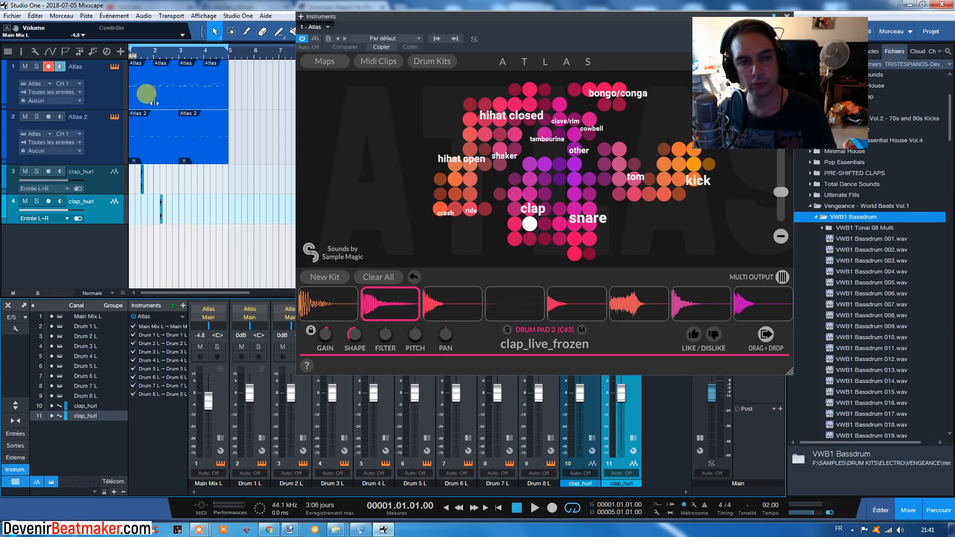
{"action": "left_click_drag", "start_coordinate": [249, 90], "coordinate": [145, 145]}
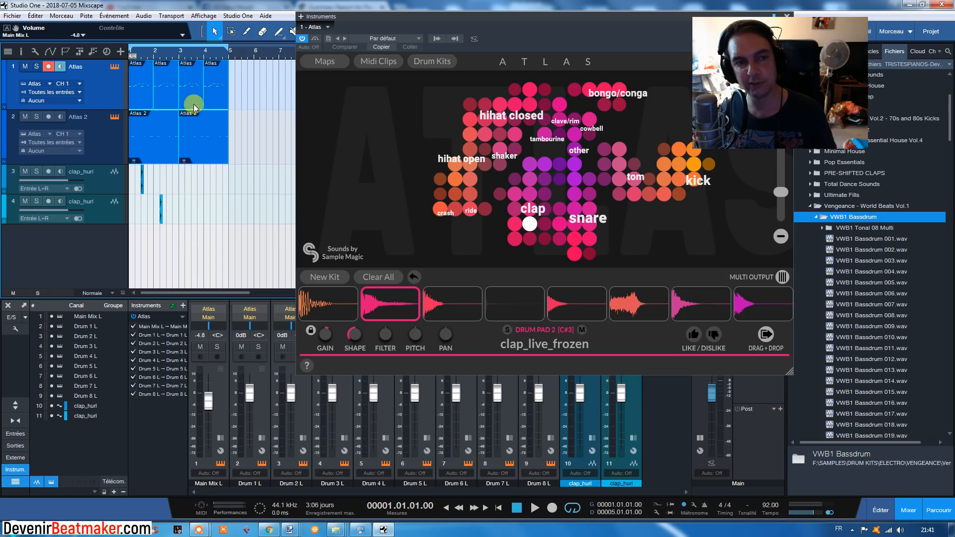
{"action": "left_click_drag", "start_coordinate": [167, 52], "coordinate": [194, 70]}
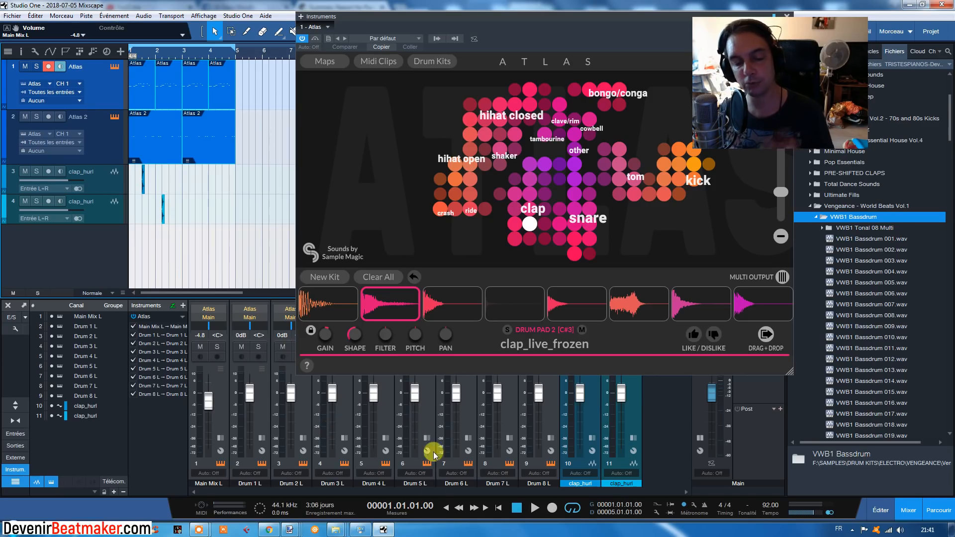
{"action": "left_click", "coordinate": [534, 508]}
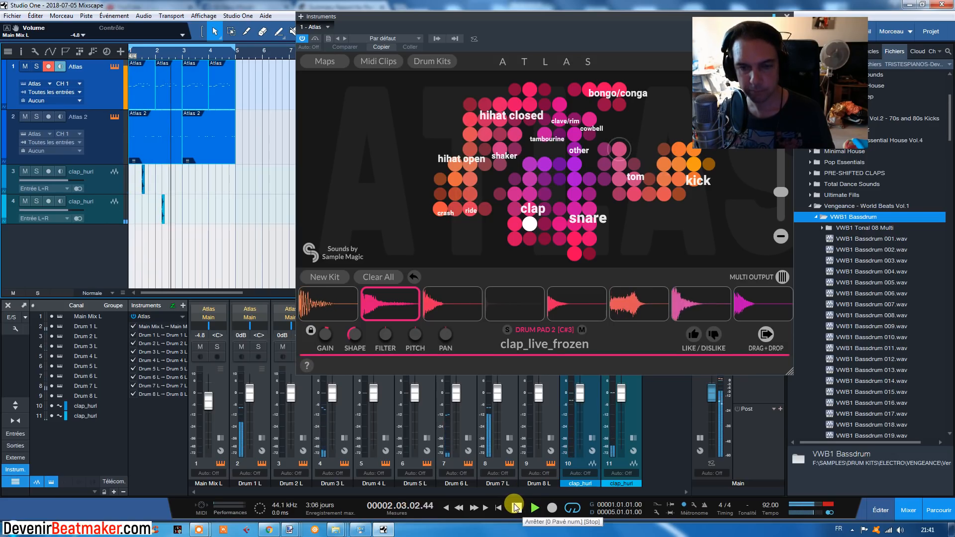
{"action": "key", "text": "space"}
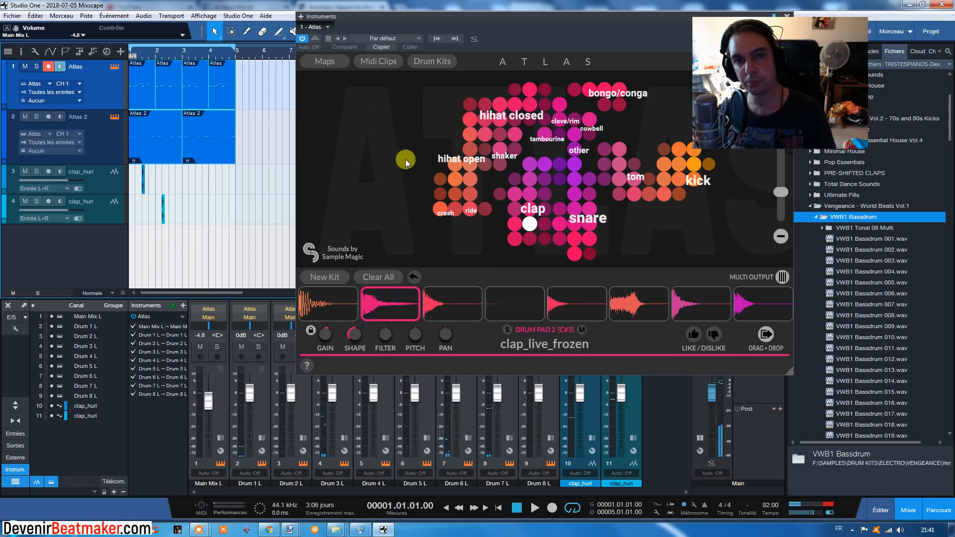
- Browse the bundled MIDI clips from Breaks 1 through the Hip Hop Classic patterns and return to the start of the list
{"action": "left_click", "coordinate": [374, 62]}
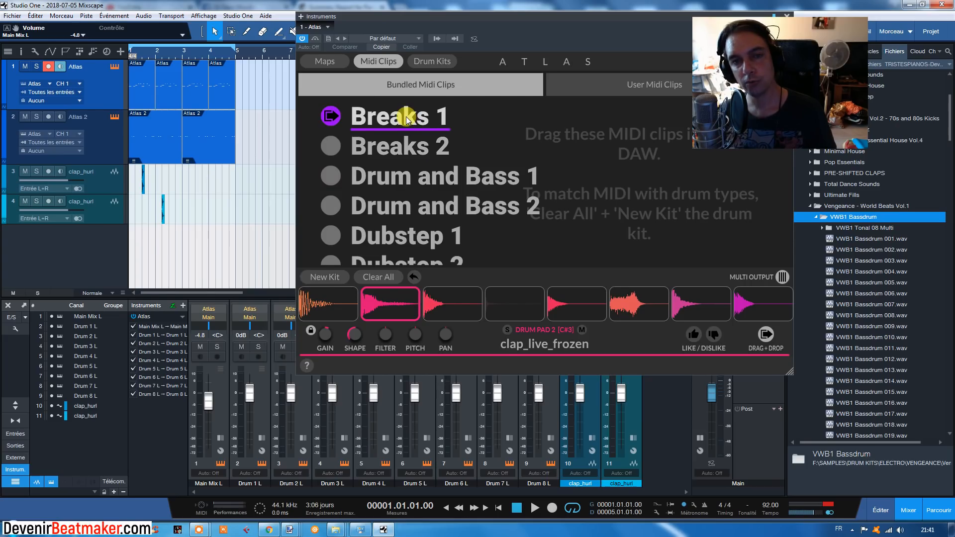
{"action": "scroll", "coordinate": [404, 119], "scroll_direction": "down", "scroll_amount": 3}
{"action": "scroll", "coordinate": [405, 120], "scroll_direction": "down", "scroll_amount": 3}
{"action": "scroll", "coordinate": [405, 131], "scroll_direction": "down", "scroll_amount": 8}
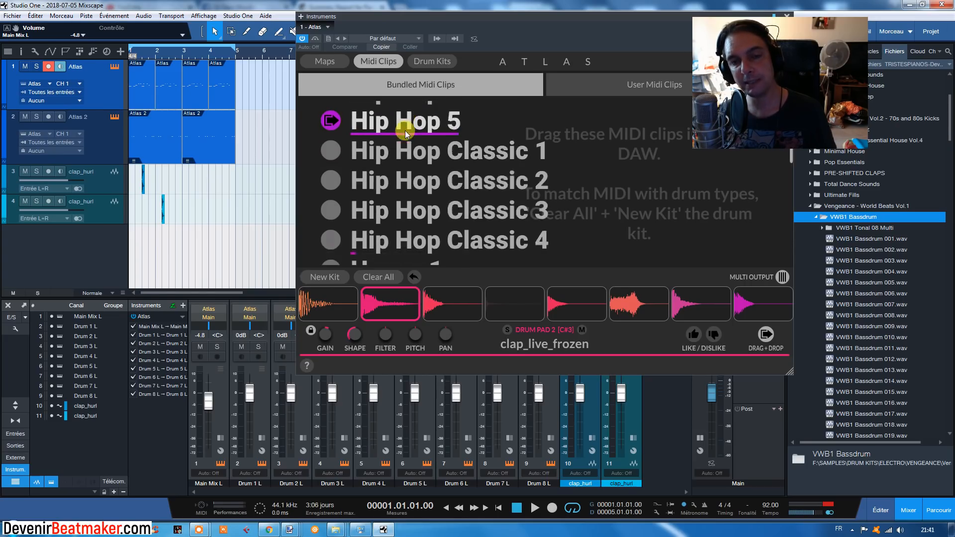
{"action": "scroll", "coordinate": [398, 144], "scroll_direction": "up", "scroll_amount": 15}
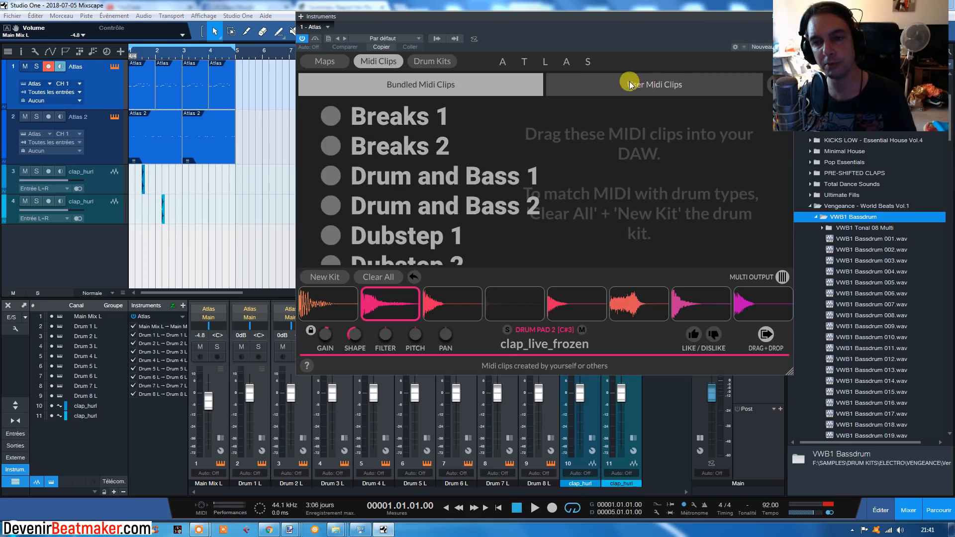
- Show the user MIDI clips, open their MIDI Clips folder on disk to inspect it, and close the folder window
{"action": "left_click", "coordinate": [644, 84]}
{"action": "left_click", "coordinate": [776, 85]}
{"action": "double_click", "coordinate": [242, 130]}
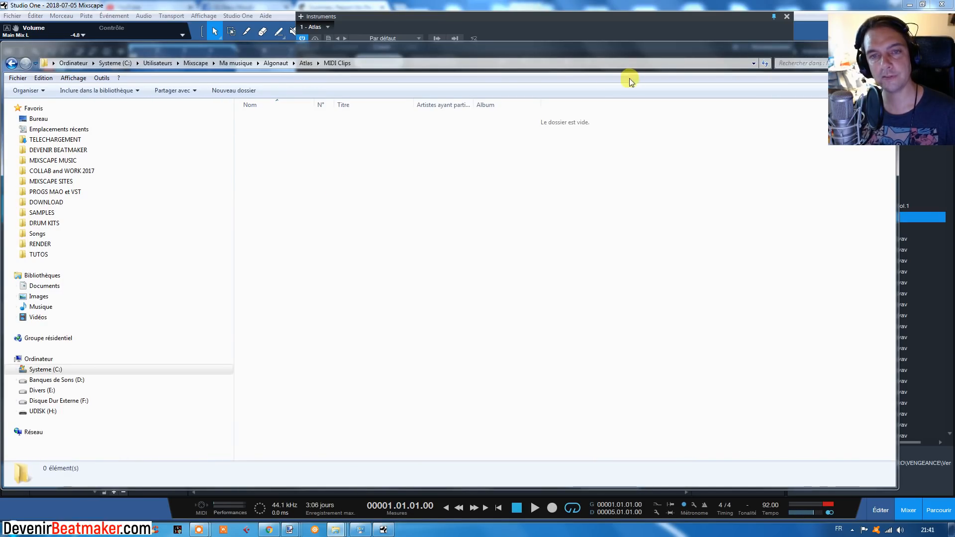
{"action": "left_click_drag", "start_coordinate": [884, 50], "coordinate": [652, 47]}
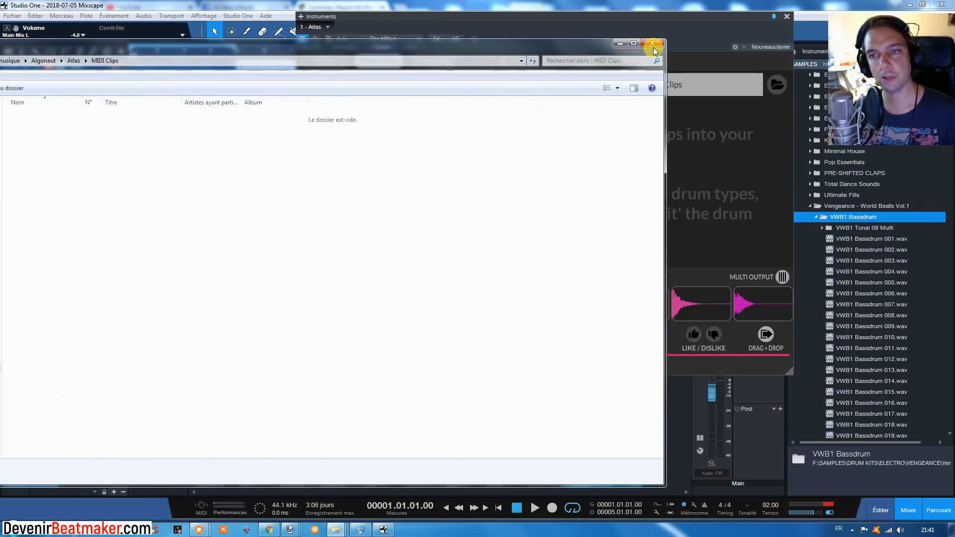
{"action": "left_click", "coordinate": [653, 44]}
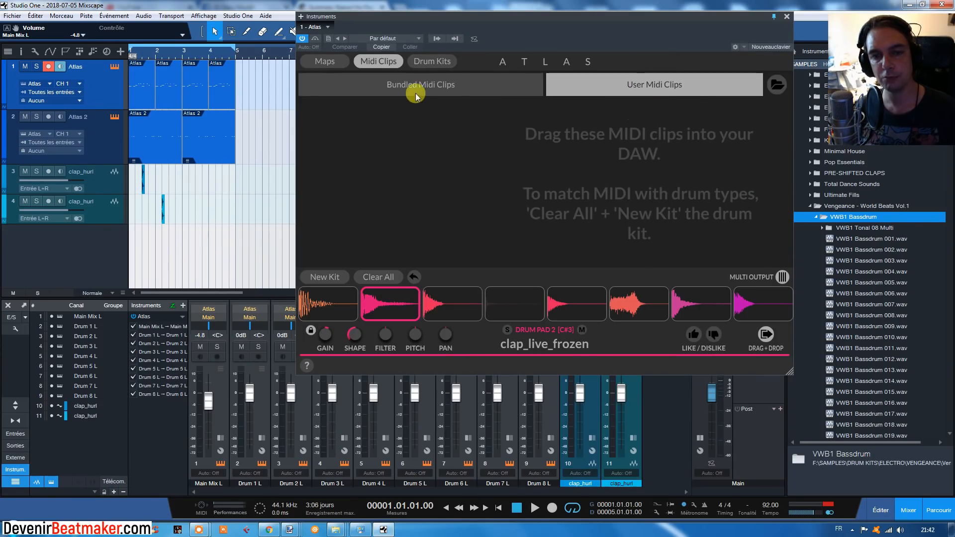
- View the save and load options for drum kits and return to the overview of sample maps
{"action": "left_click", "coordinate": [426, 62]}
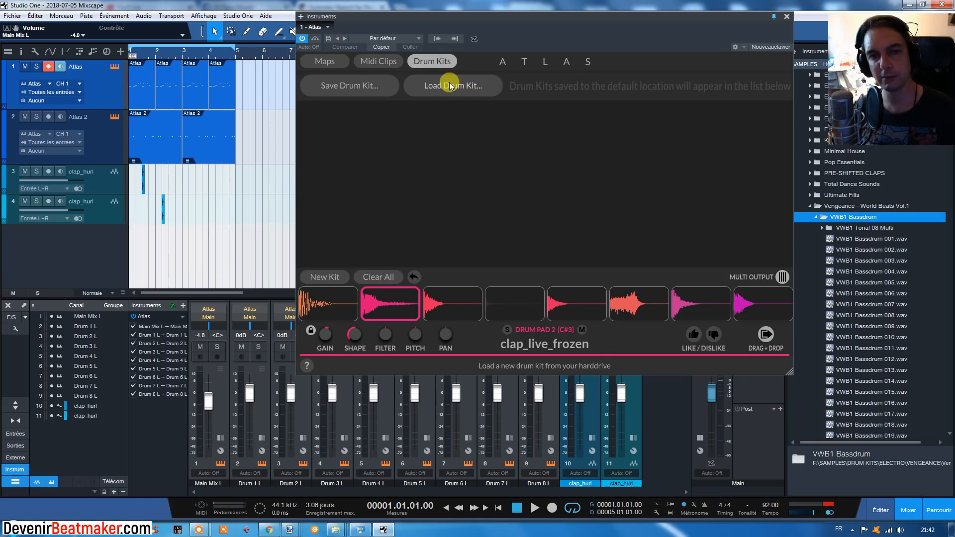
{"action": "left_click", "coordinate": [321, 60]}
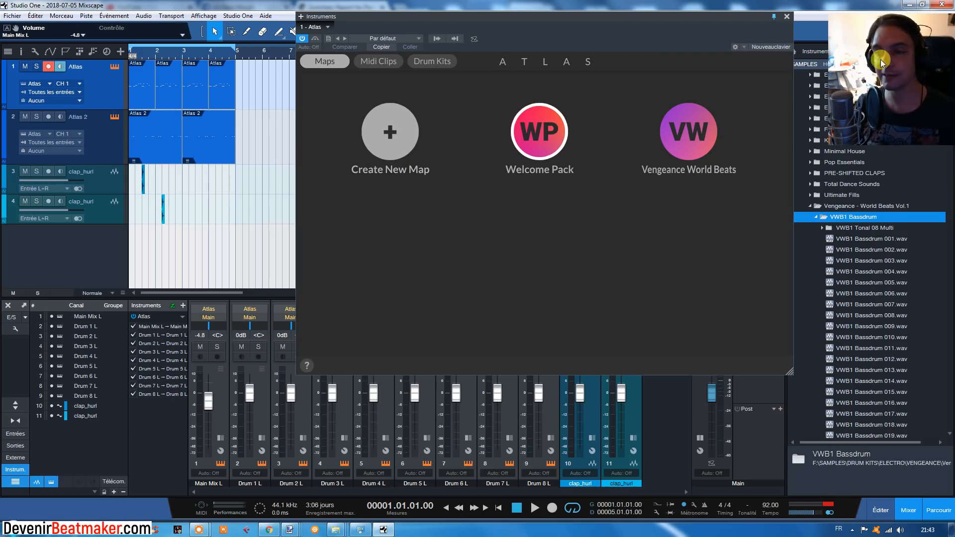
{"action": "left_click_drag", "start_coordinate": [880, 59], "coordinate": [724, 78]}
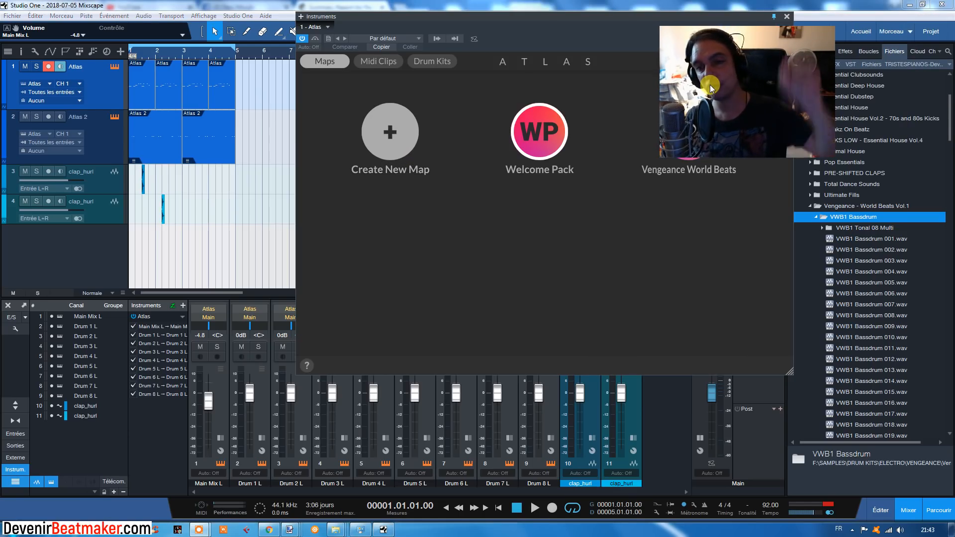